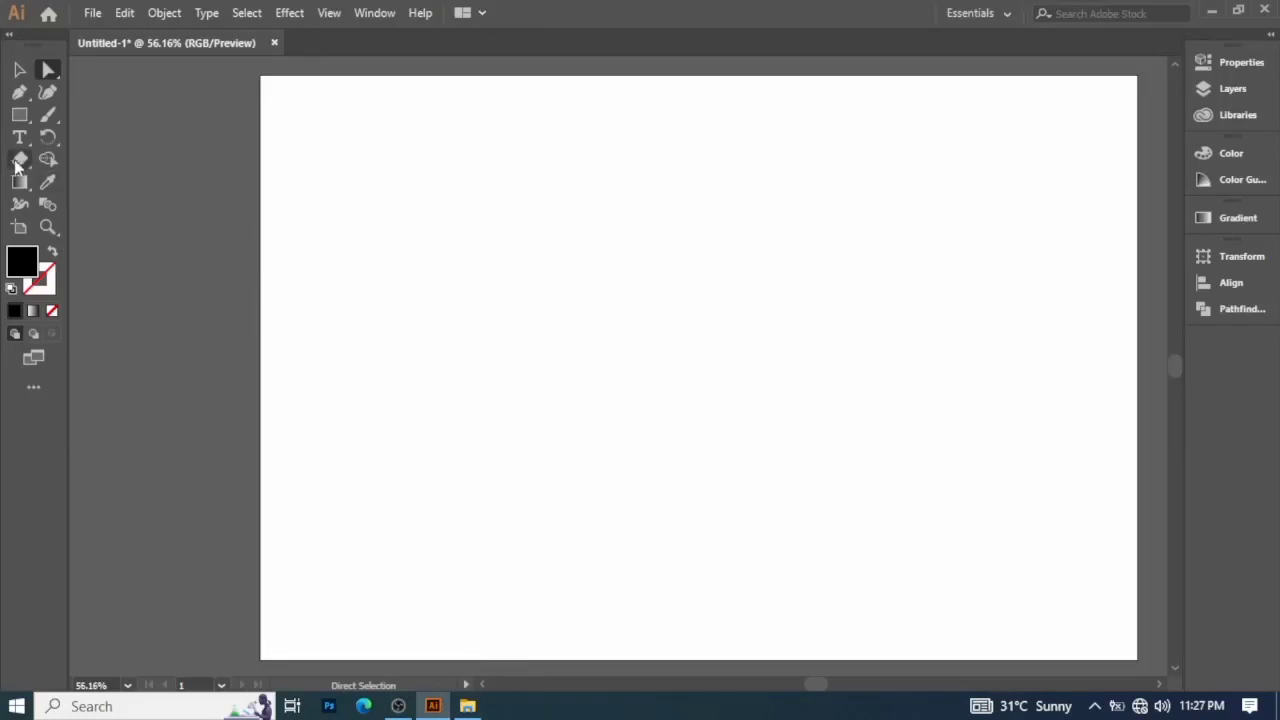
Draw a tall narrow black rectangle on the left side of the page.
left_click(20, 115)
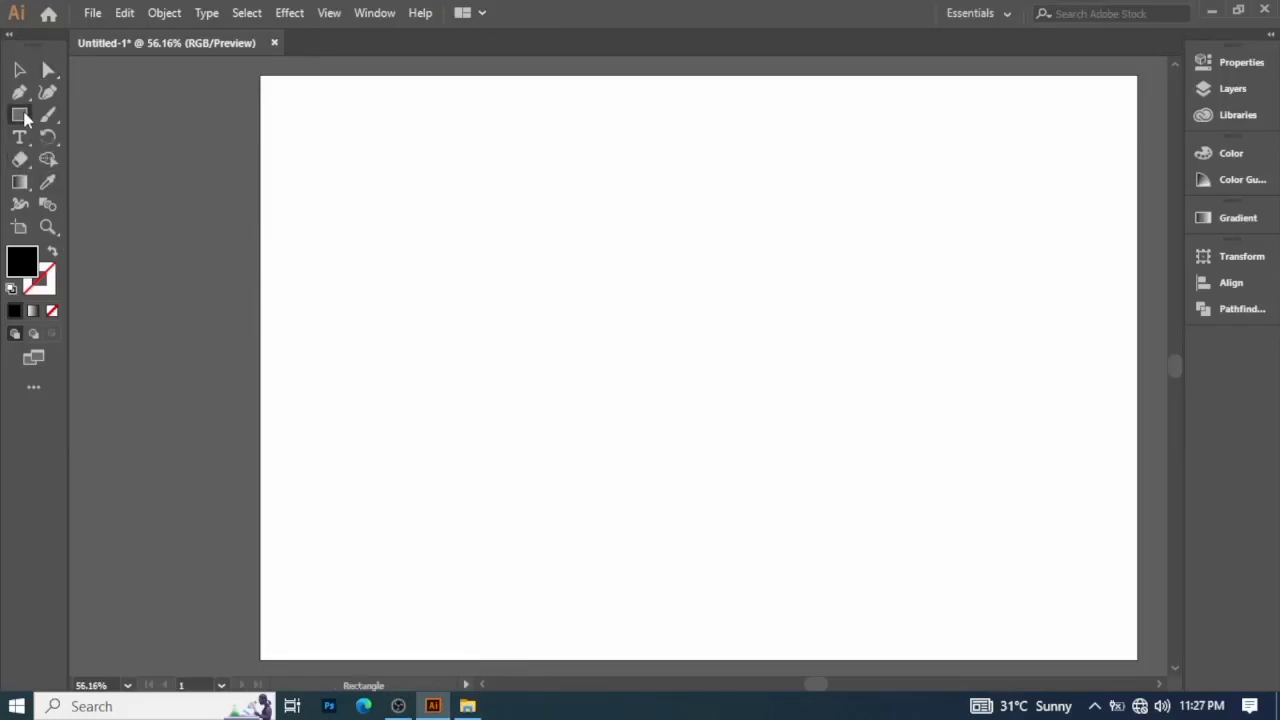
left_click_drag(390, 227, 432, 564)
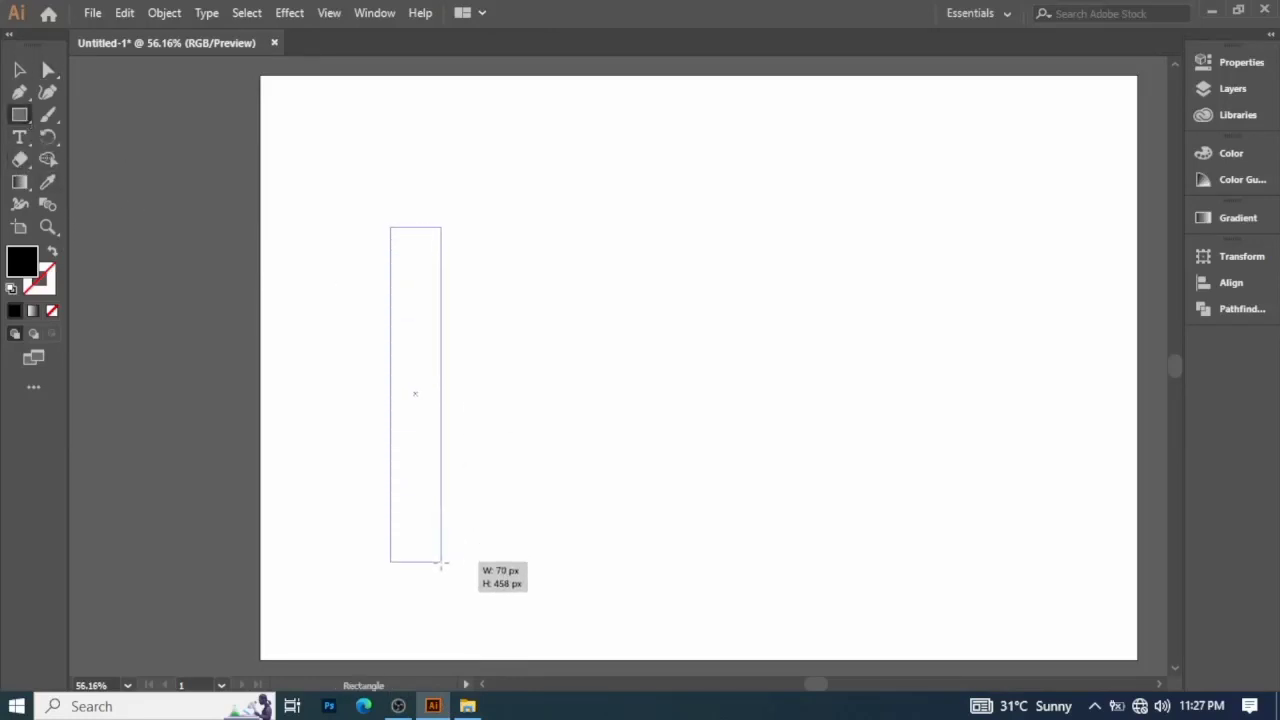
left_click_drag(432, 564, 433, 564)
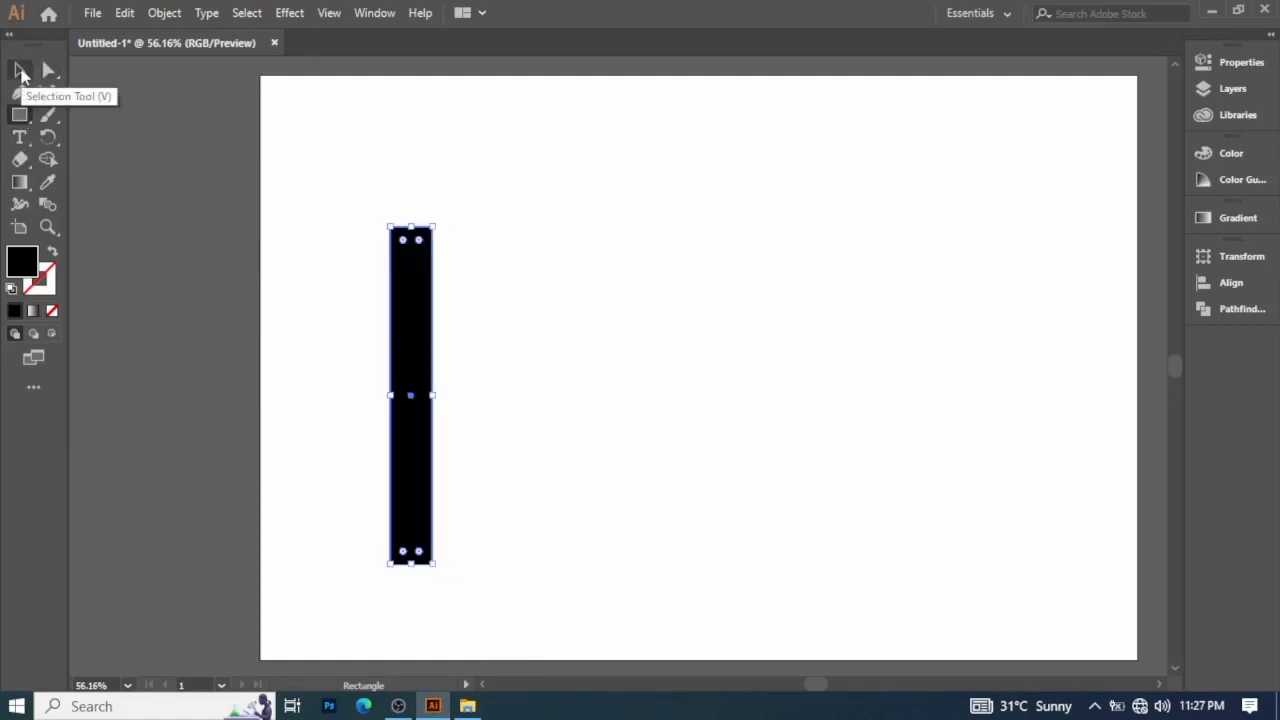
Duplicate the bar twice to the right at equal spacing, making three bars.
left_click(19, 70)
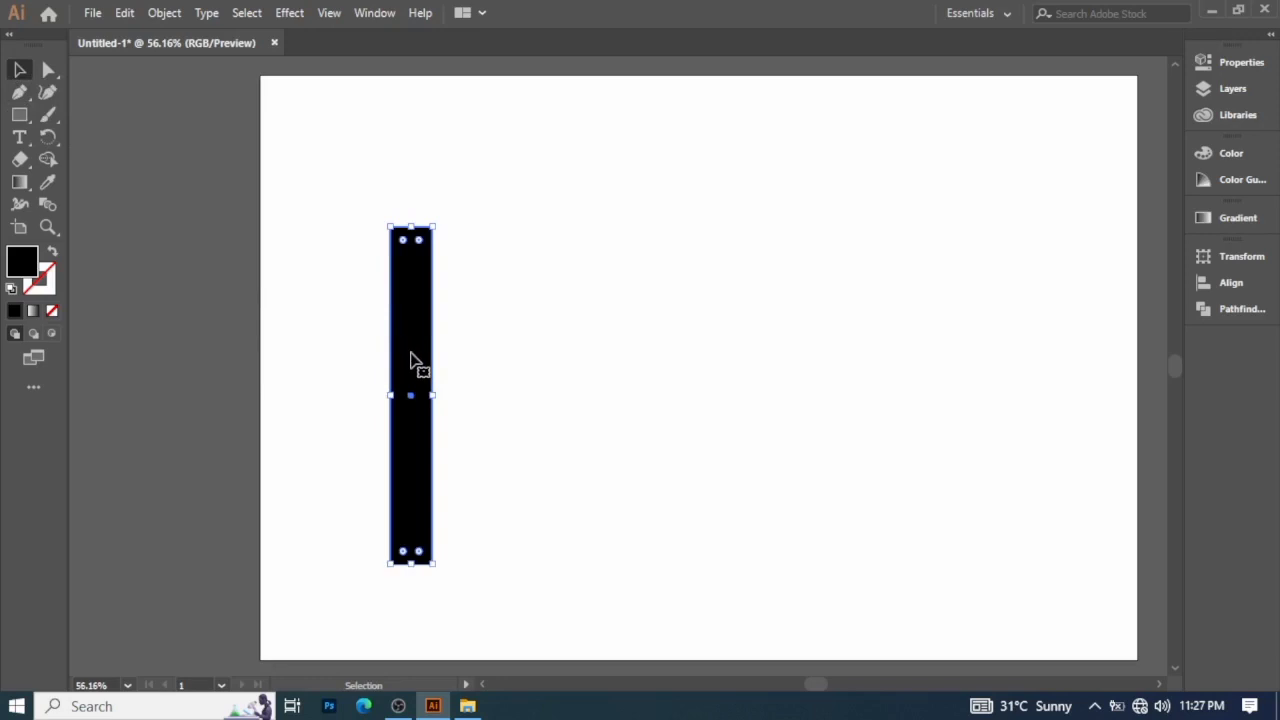
left_click_drag(414, 362, 479, 362)
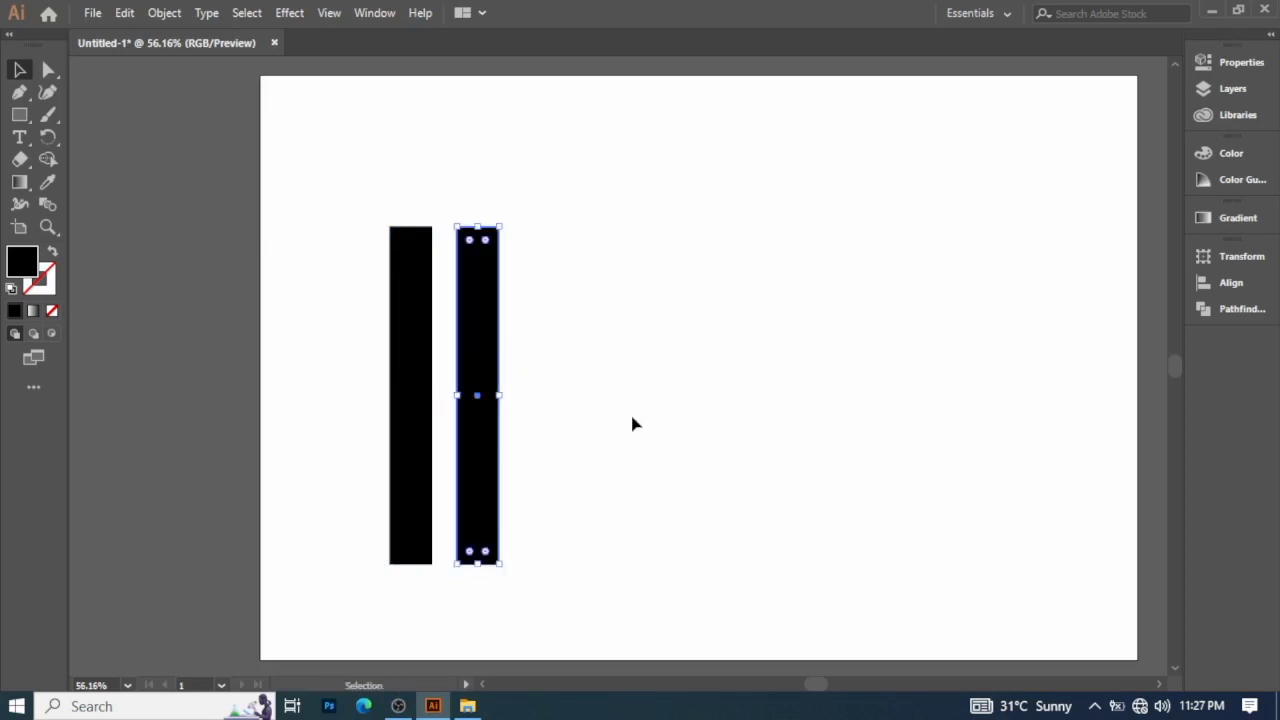
key("ctrl+d")
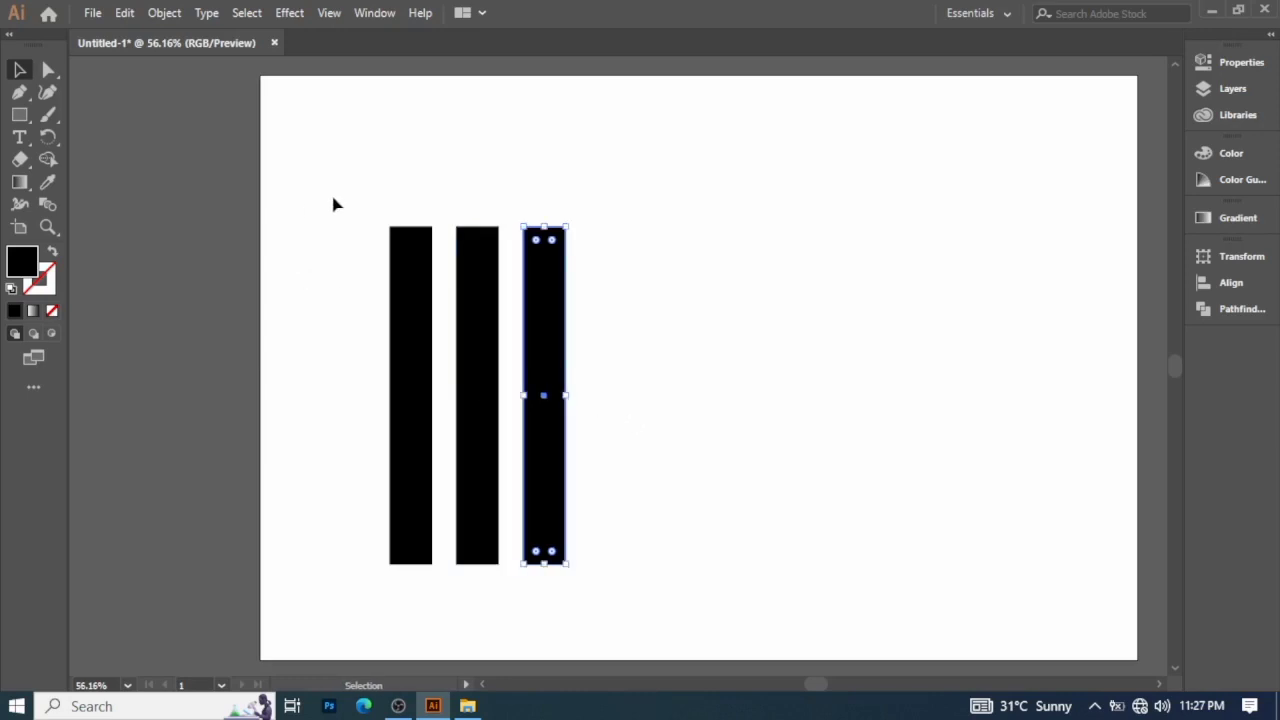
left_click(335, 203)
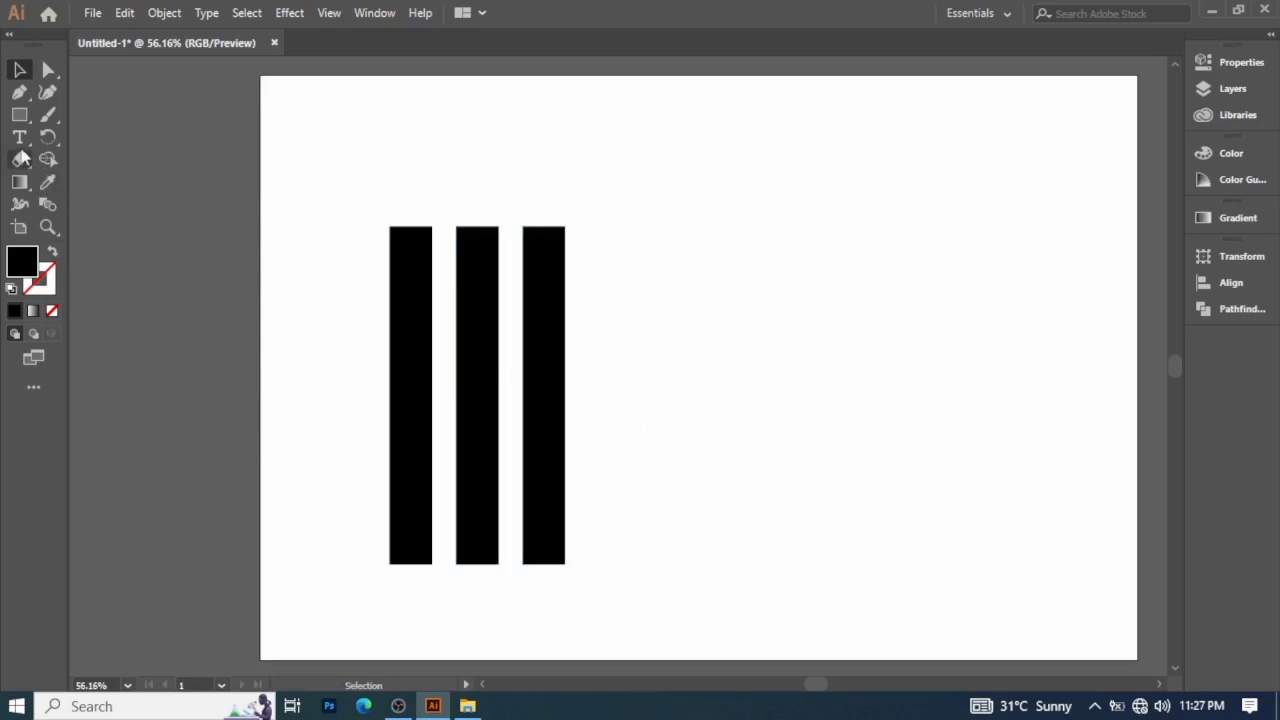
Draw a black-stroked horizontal line along the tops of the bars.
left_click(21, 116)
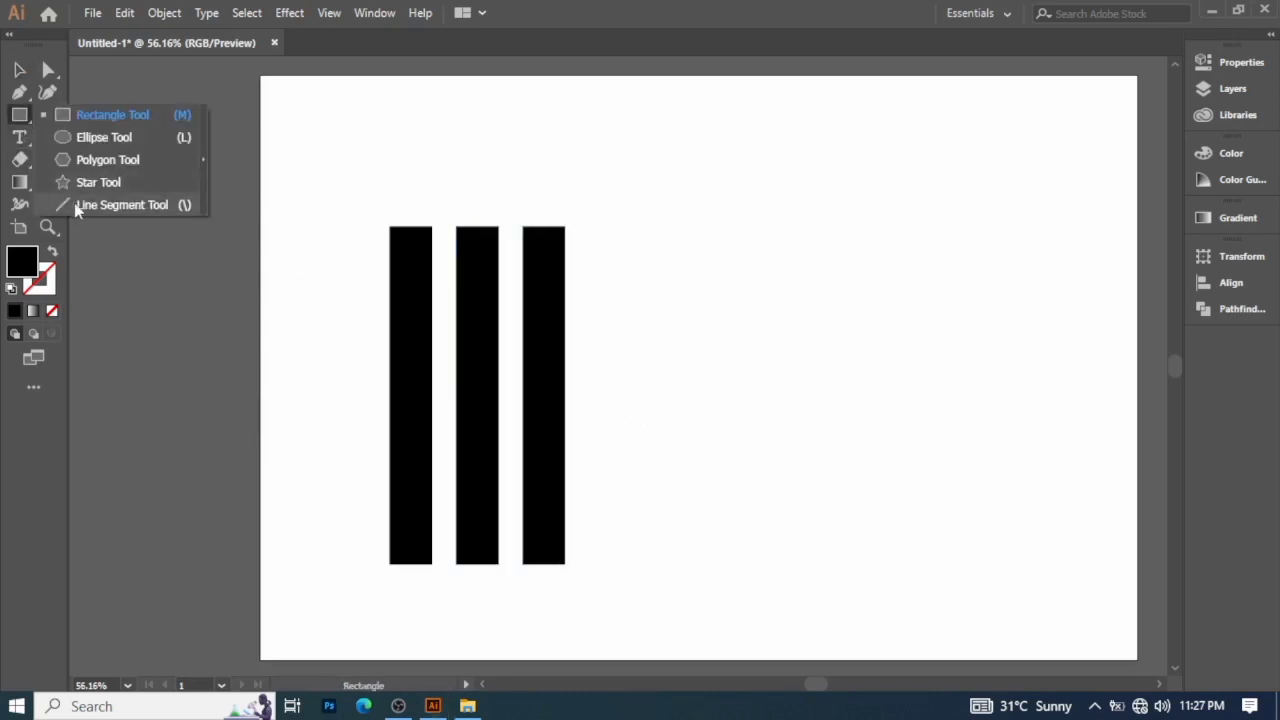
left_click(75, 204)
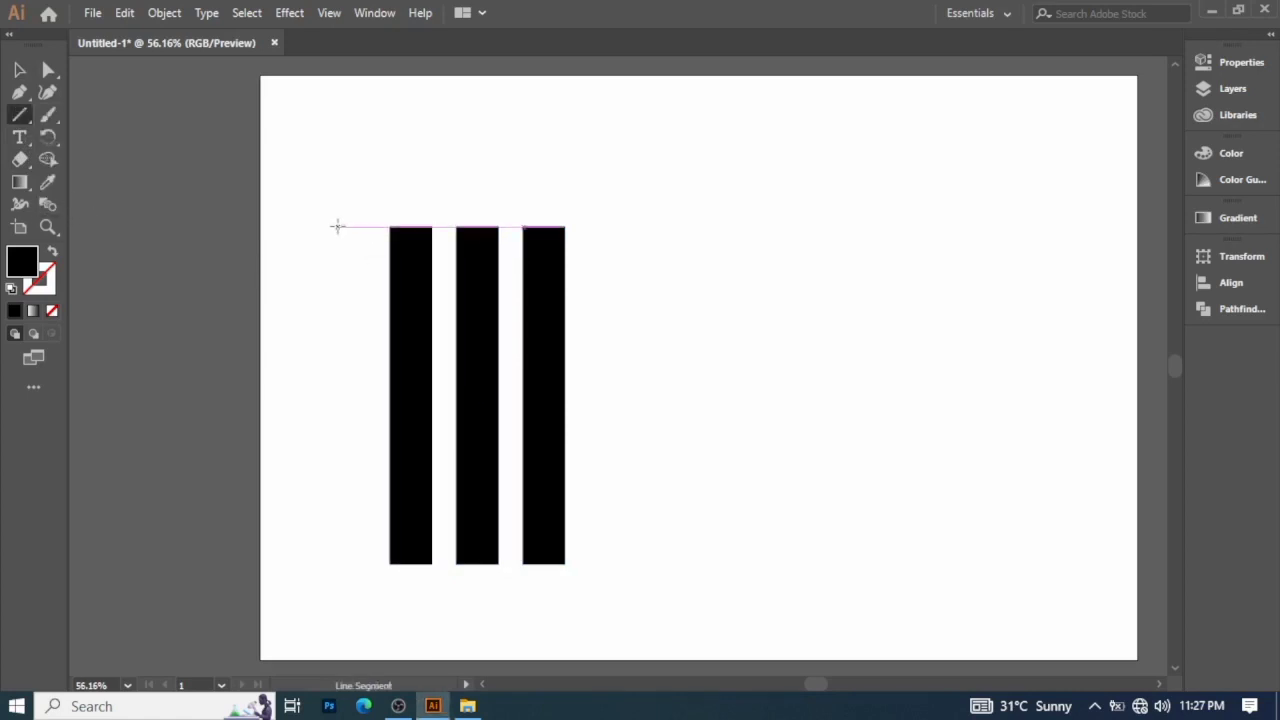
mouse_move(338, 226)
left_mouse_down()
mouse_move(697, 217)
mouse_move(676, 226)
left_mouse_up()
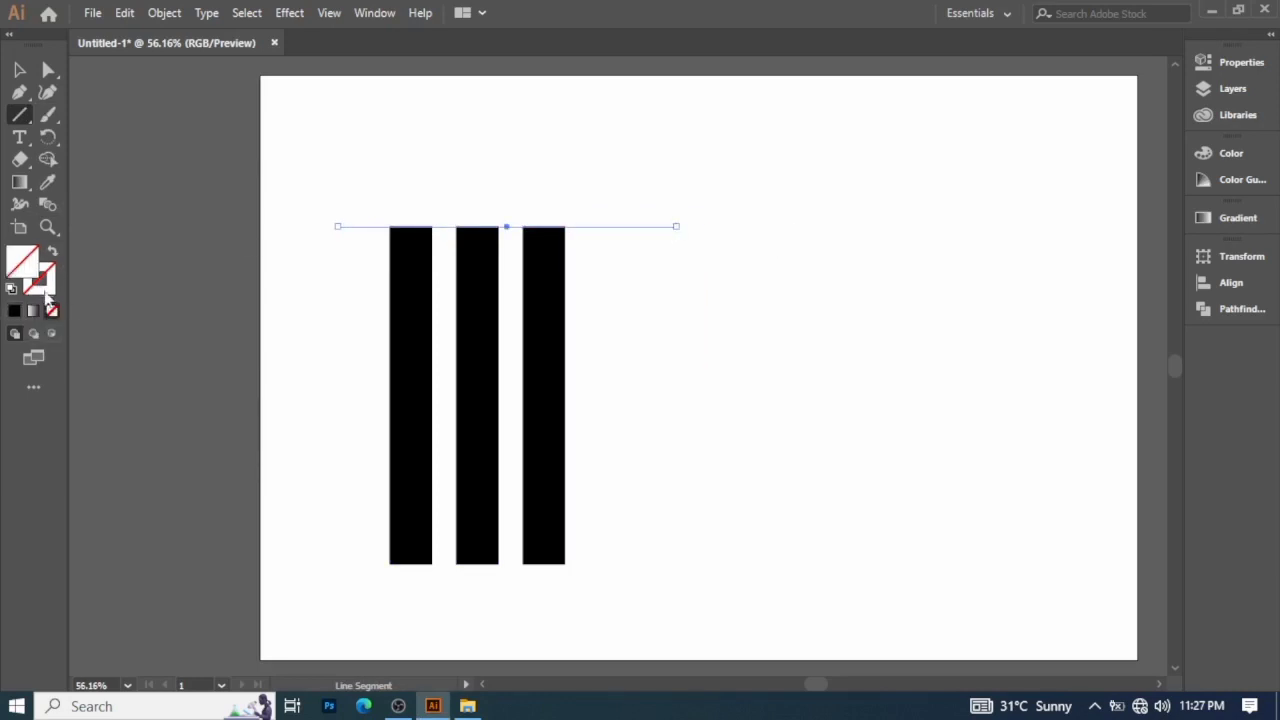
left_click(14, 311)
left_click(14, 311)
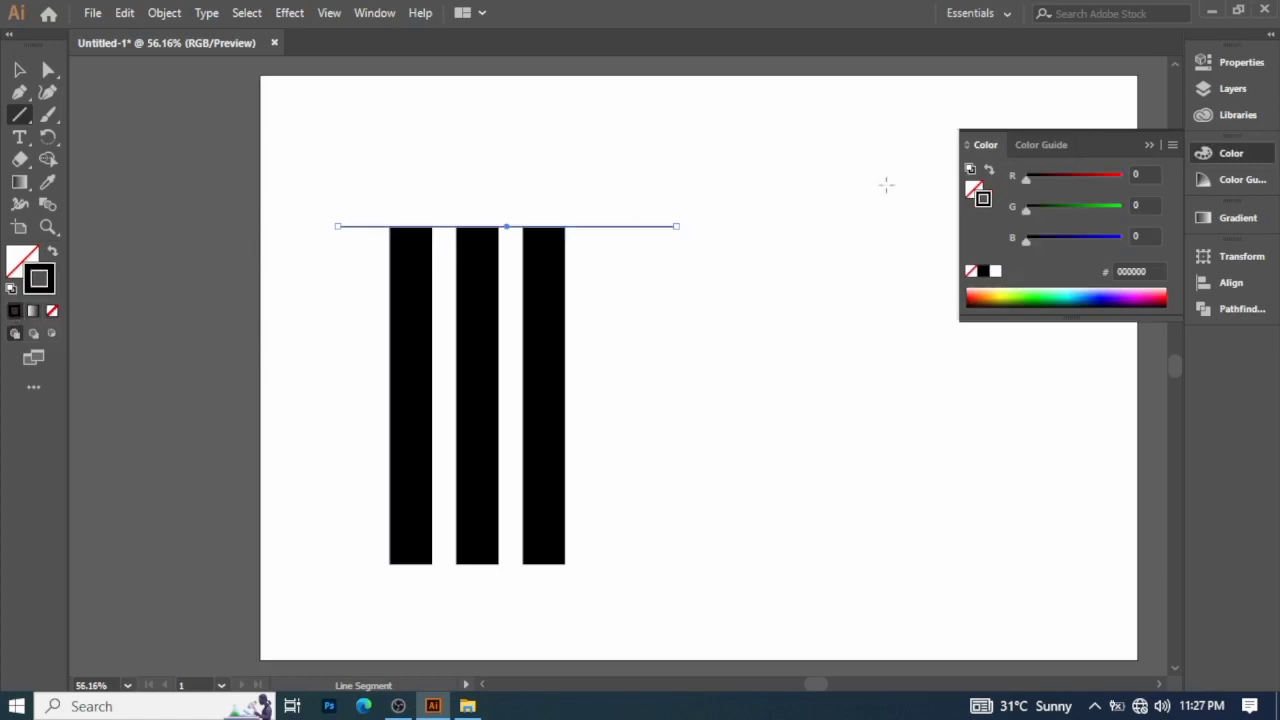
left_click(1149, 145)
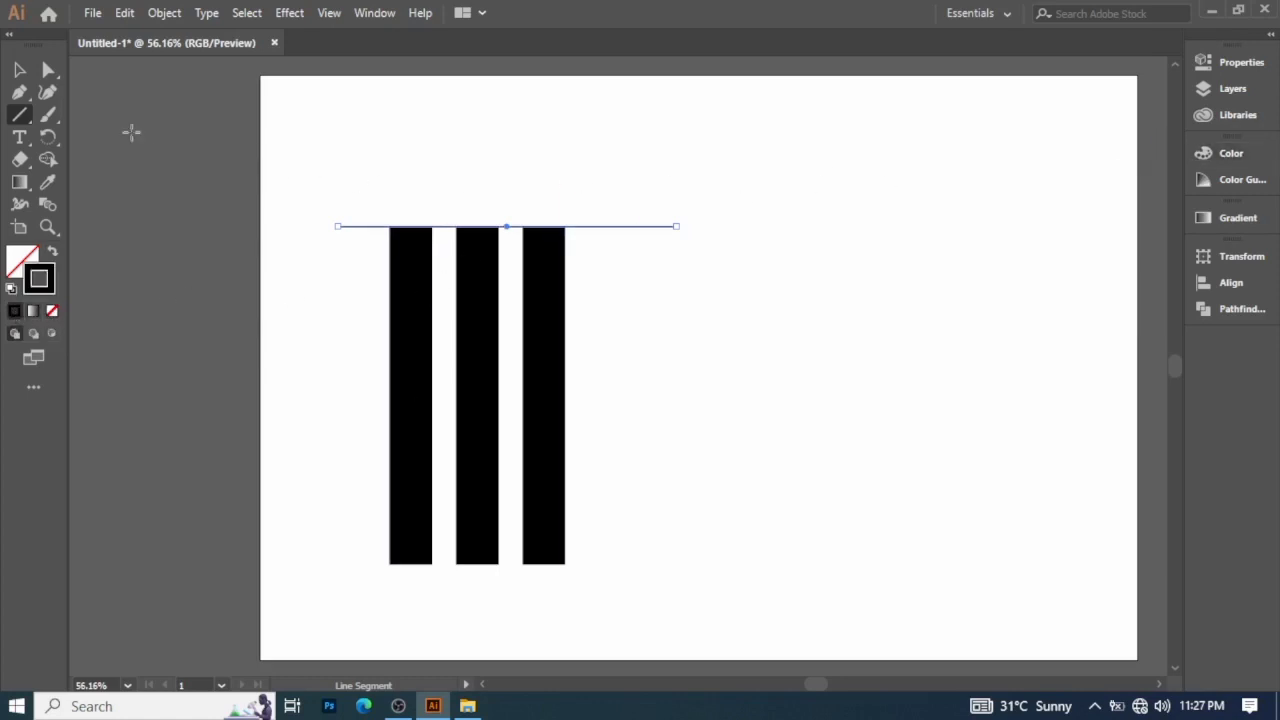
Copy the line straight upward twice, giving three evenly stacked lines.
left_click(20, 70)
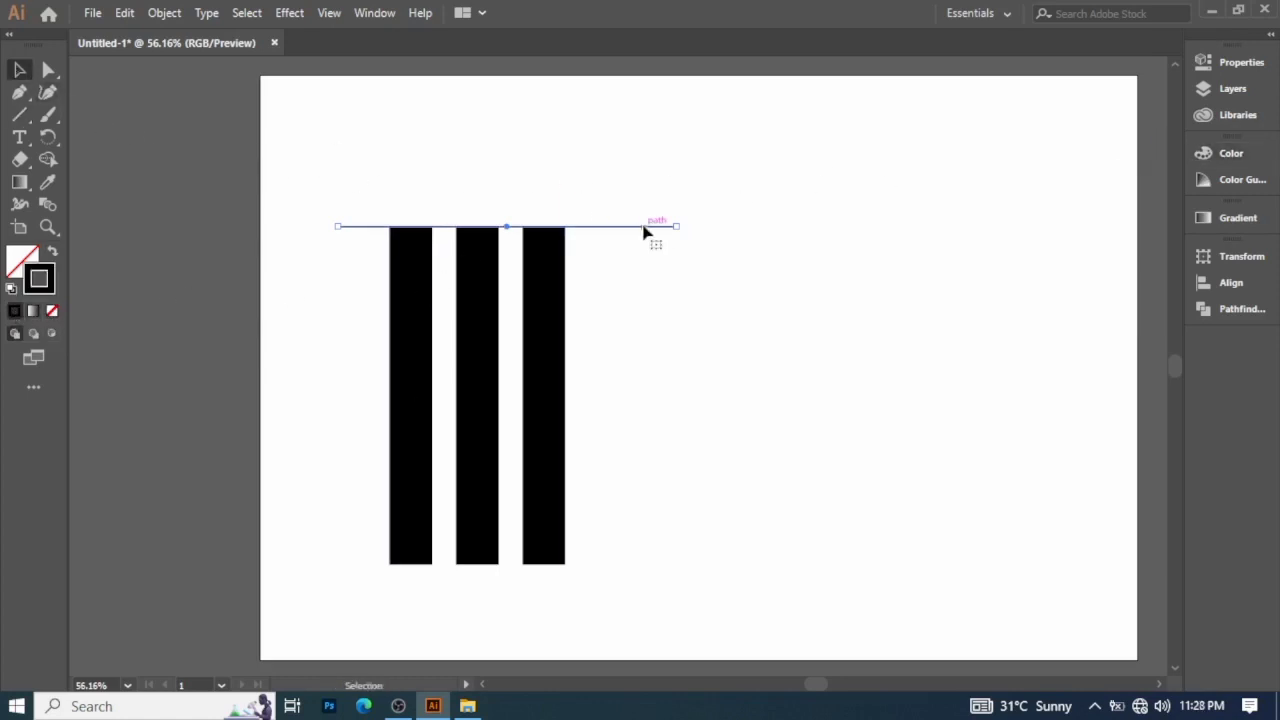
left_click_drag(644, 231, 646, 194)
key("shift")
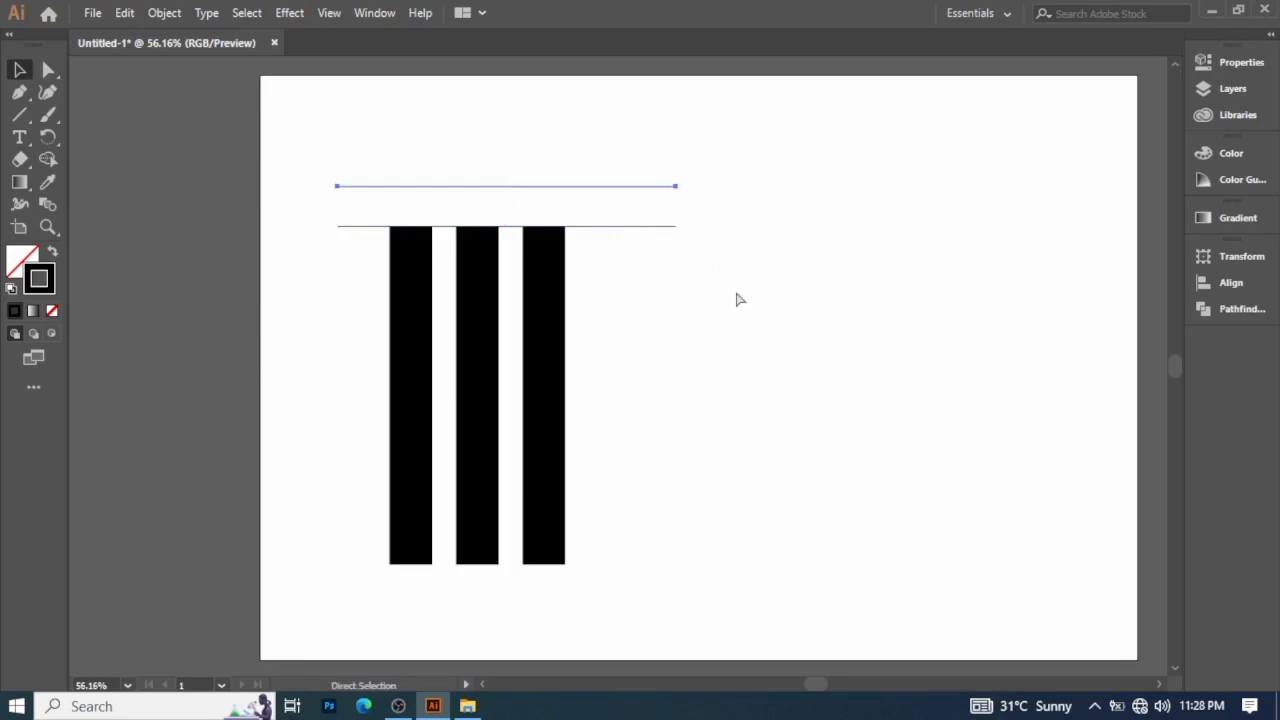
key("ctrl+d")
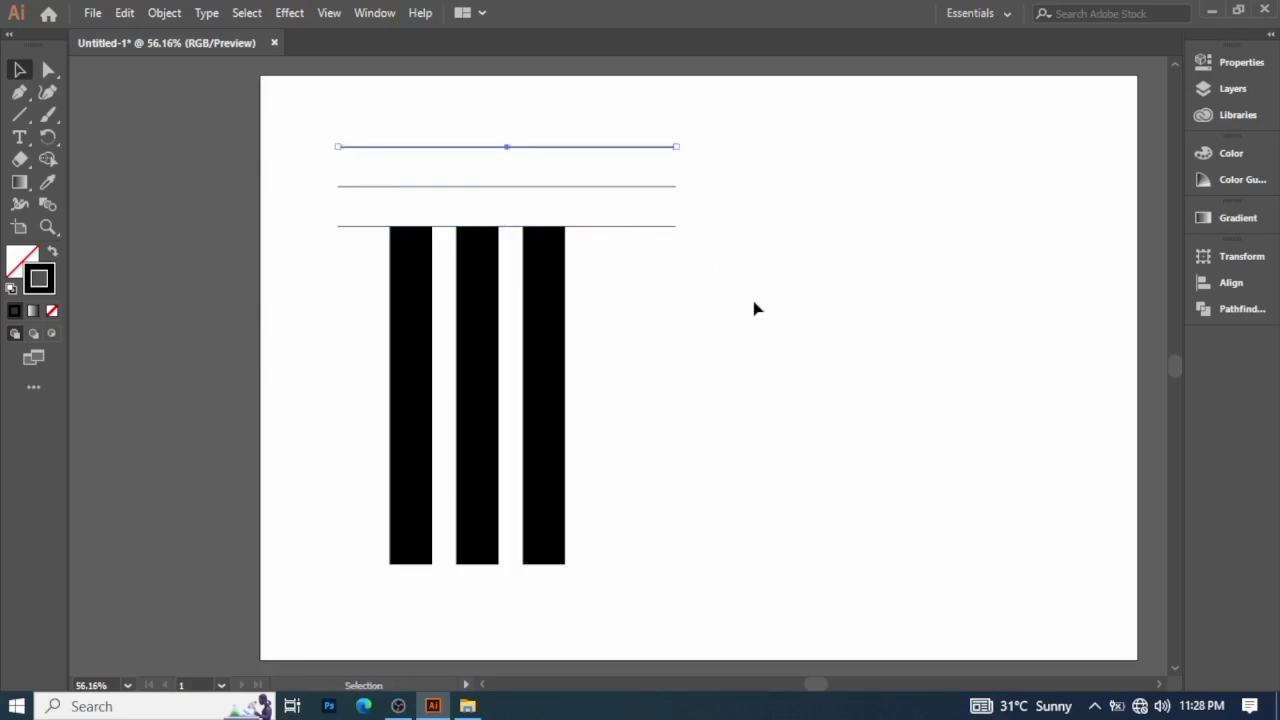
left_click(784, 314)
Stretch the right bar up to the top line and the middle bar to the middle line.
left_click(557, 272)
left_click(551, 265)
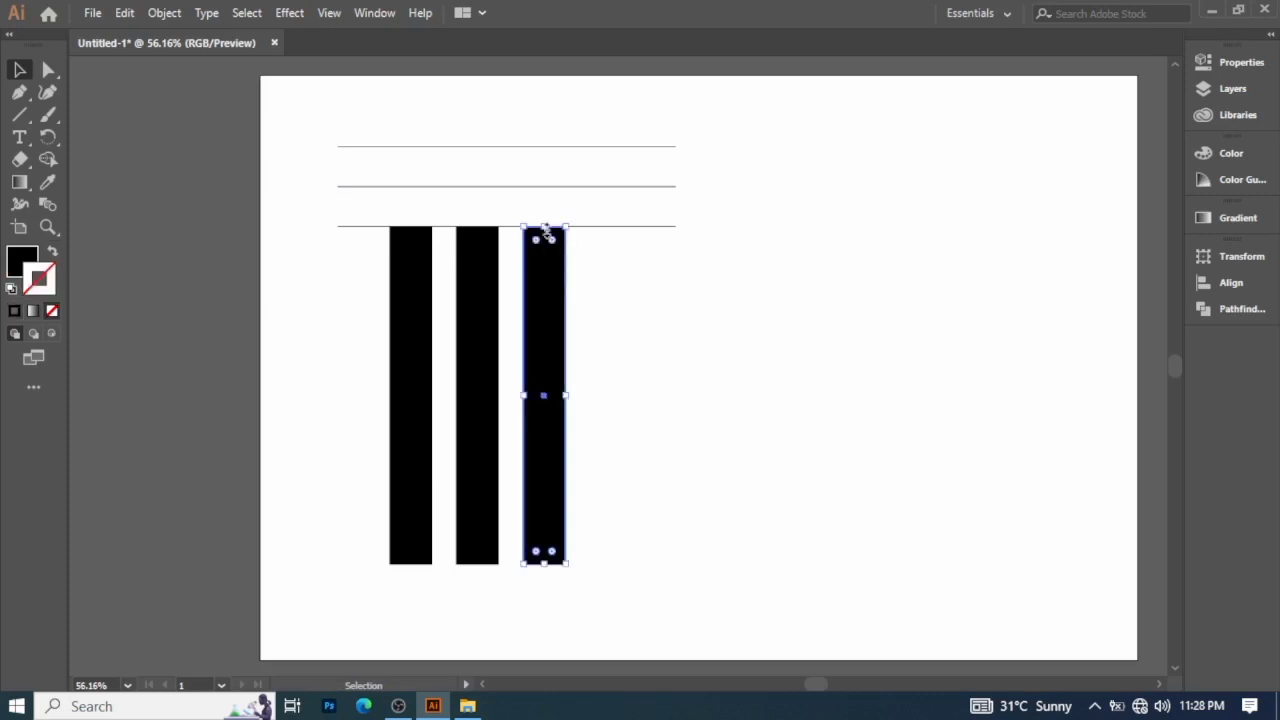
left_click_drag(545, 226, 545, 146)
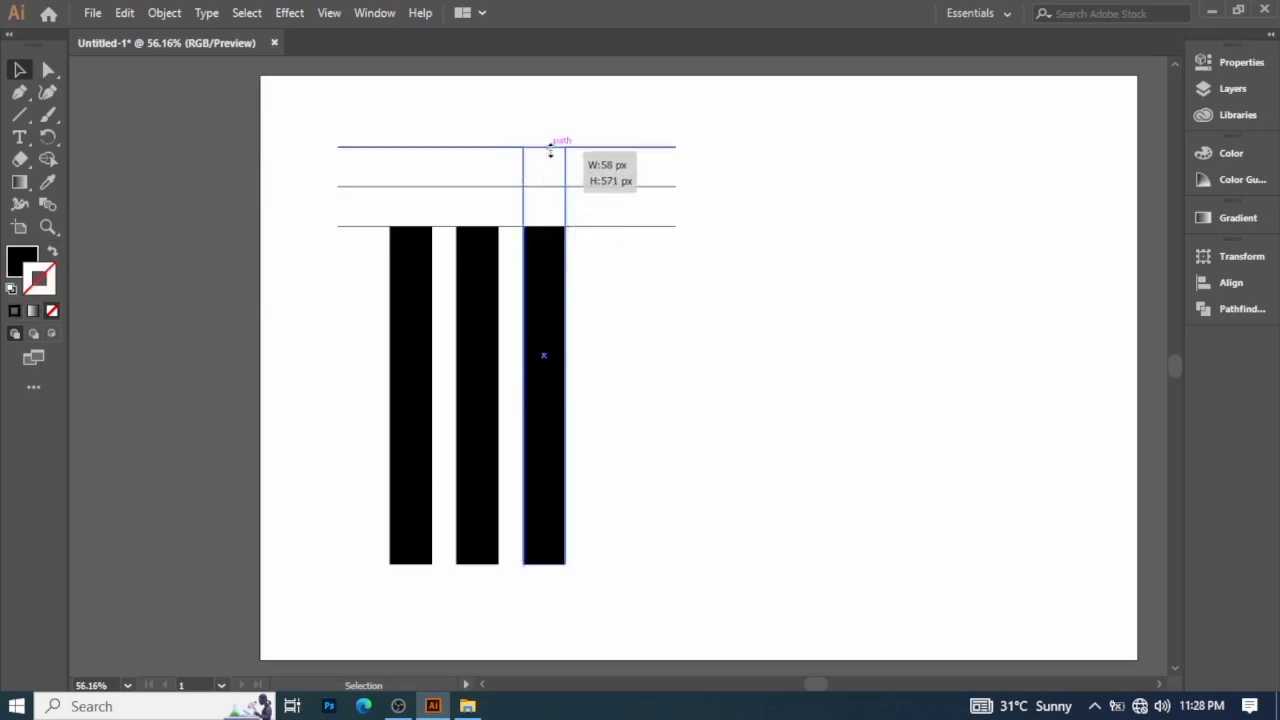
left_click(488, 253)
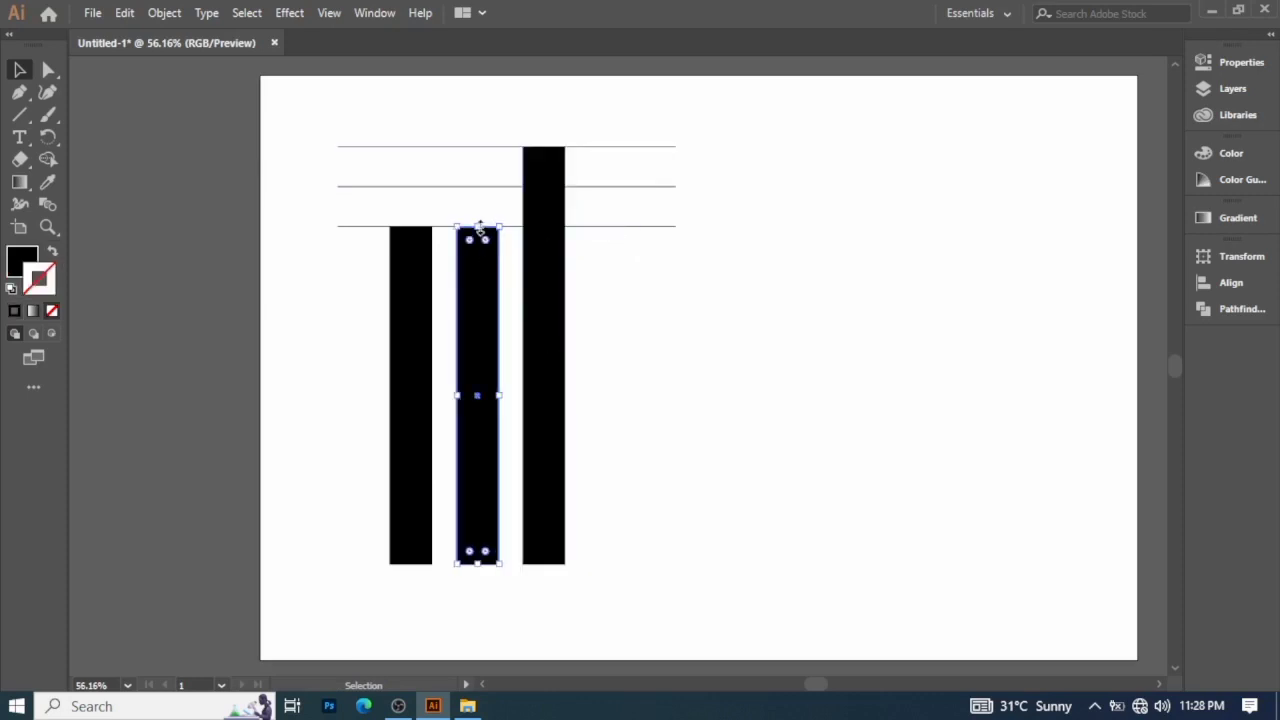
left_click_drag(477, 226, 478, 186)
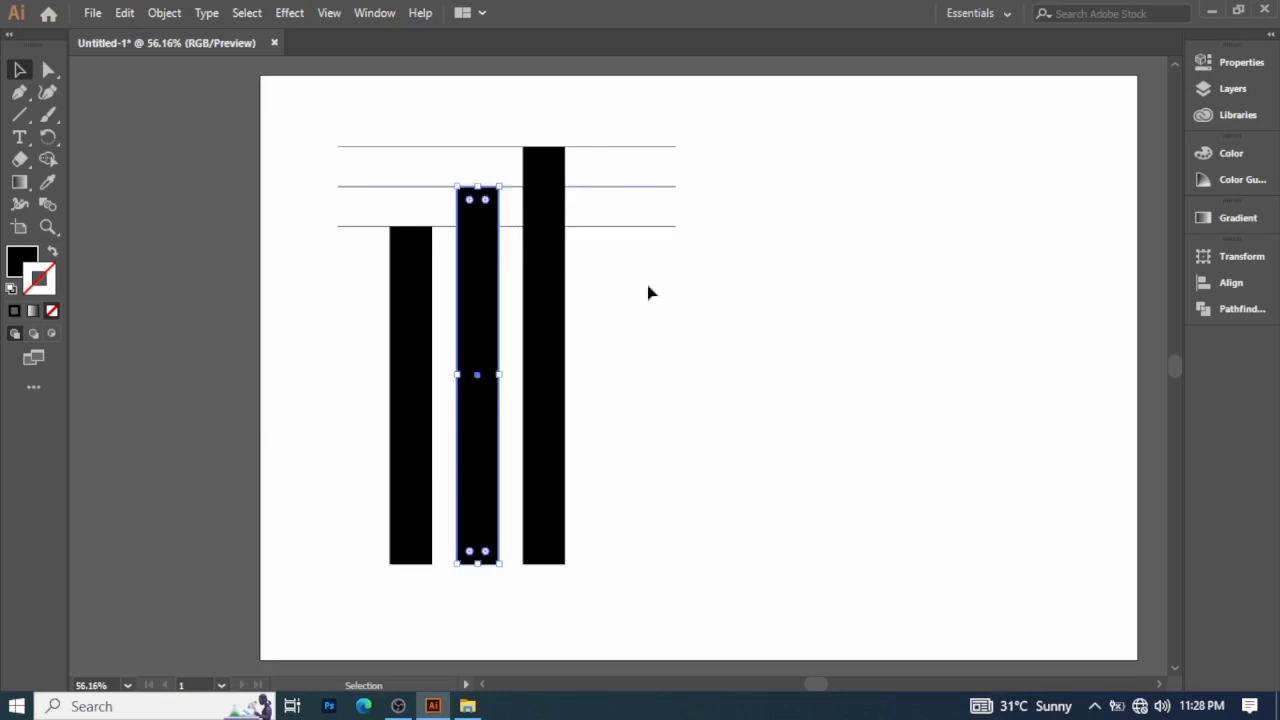
Delete the three horizontal guide lines.
left_click(726, 321)
left_click_drag(646, 120, 636, 235)
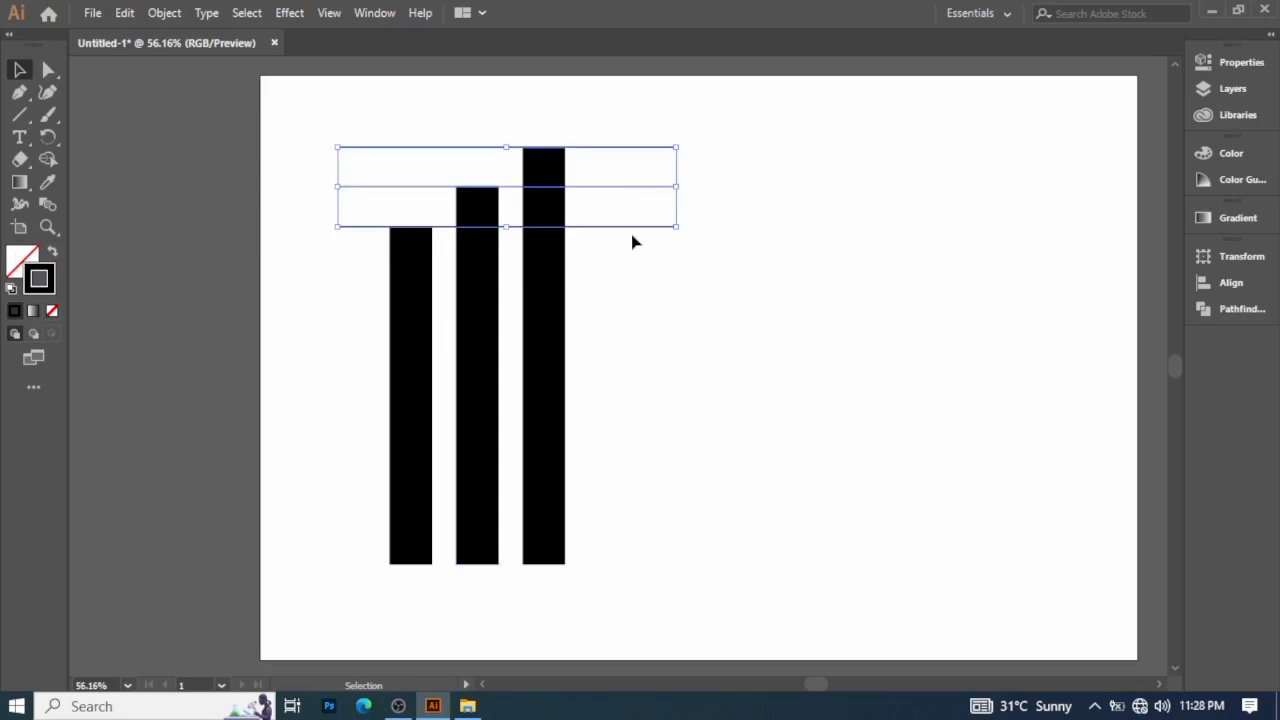
key("Delete")
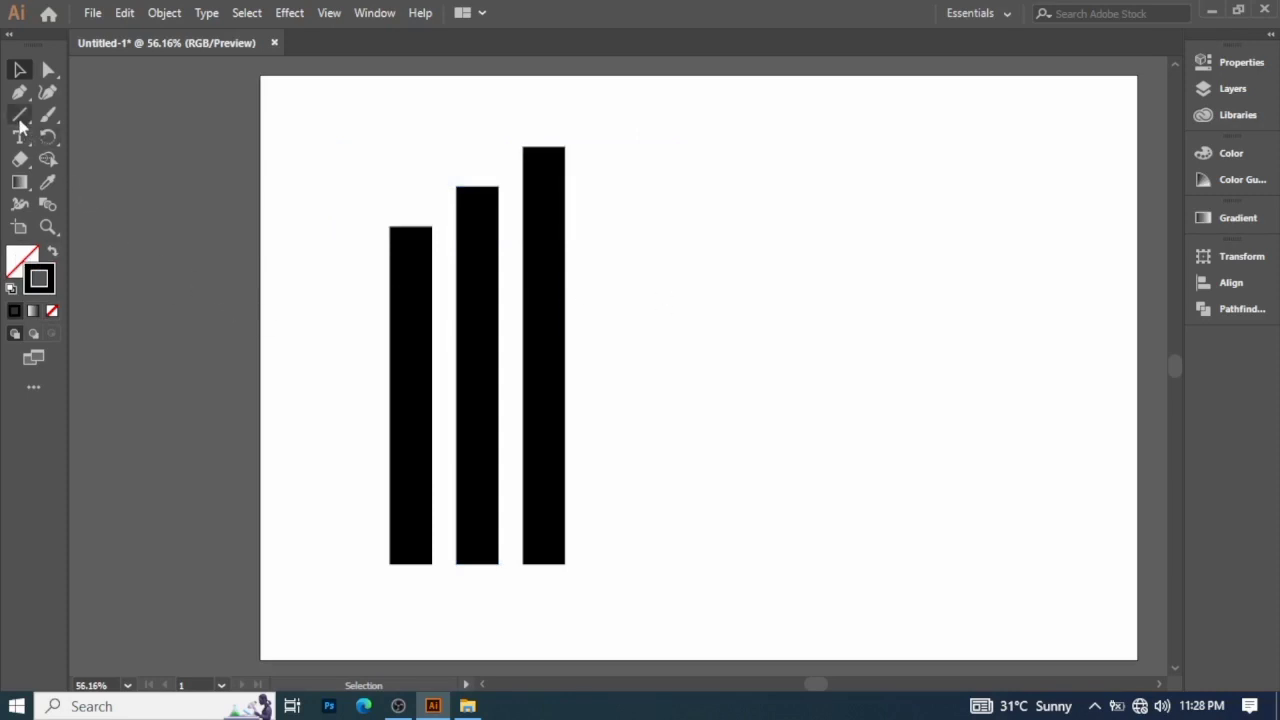
Select the three stepped bars and group them.
mouse_move(344, 129)
left_mouse_down()
mouse_move(510, 332)
mouse_move(652, 388)
left_mouse_up()
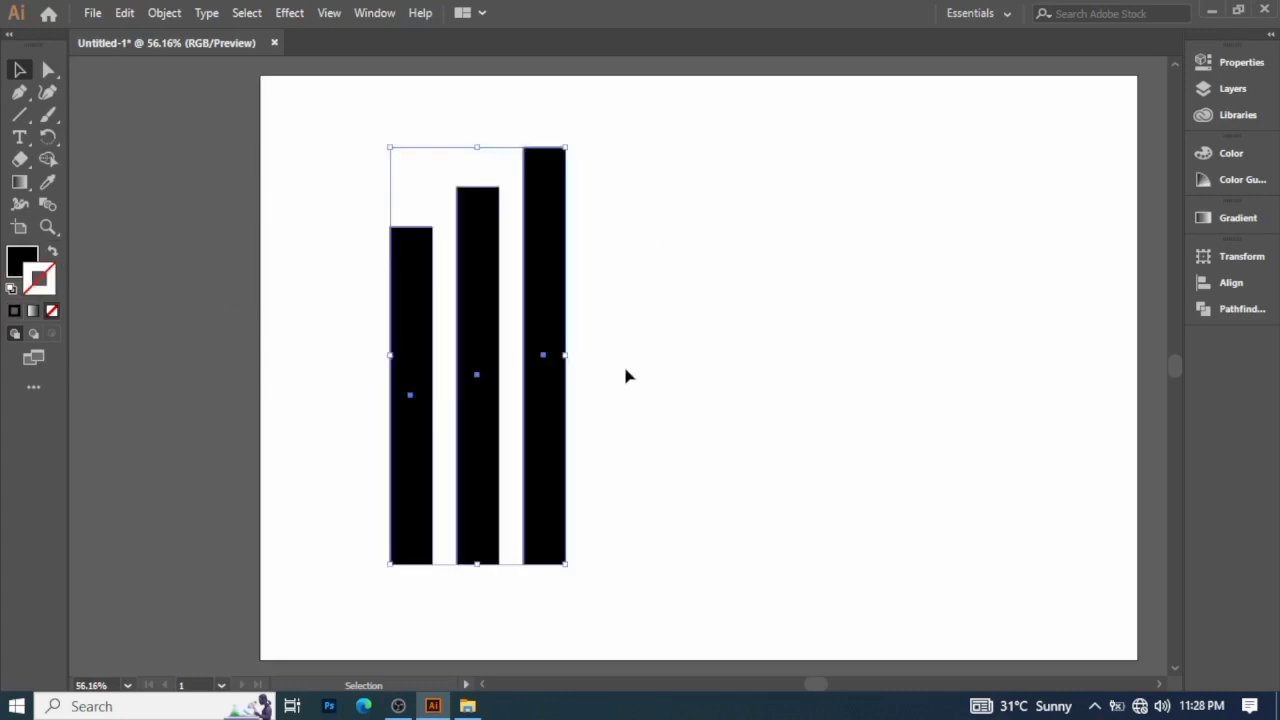
right_click(548, 285)
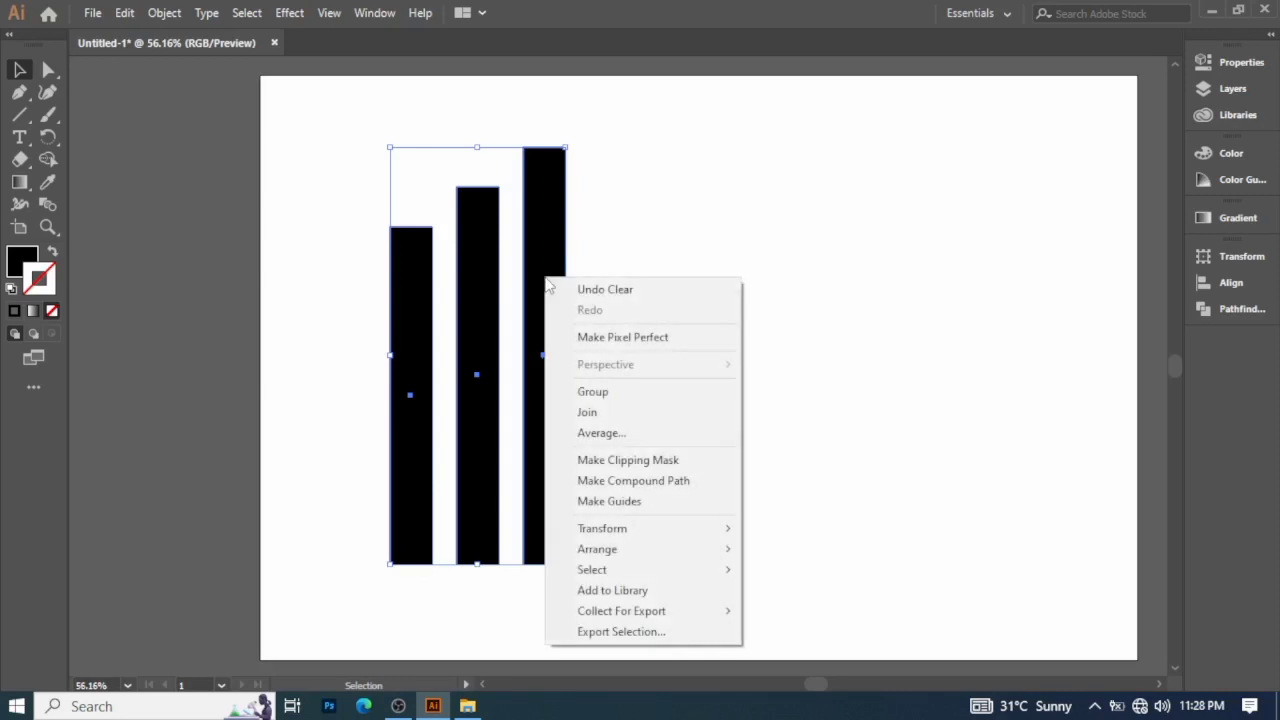
left_click(620, 398)
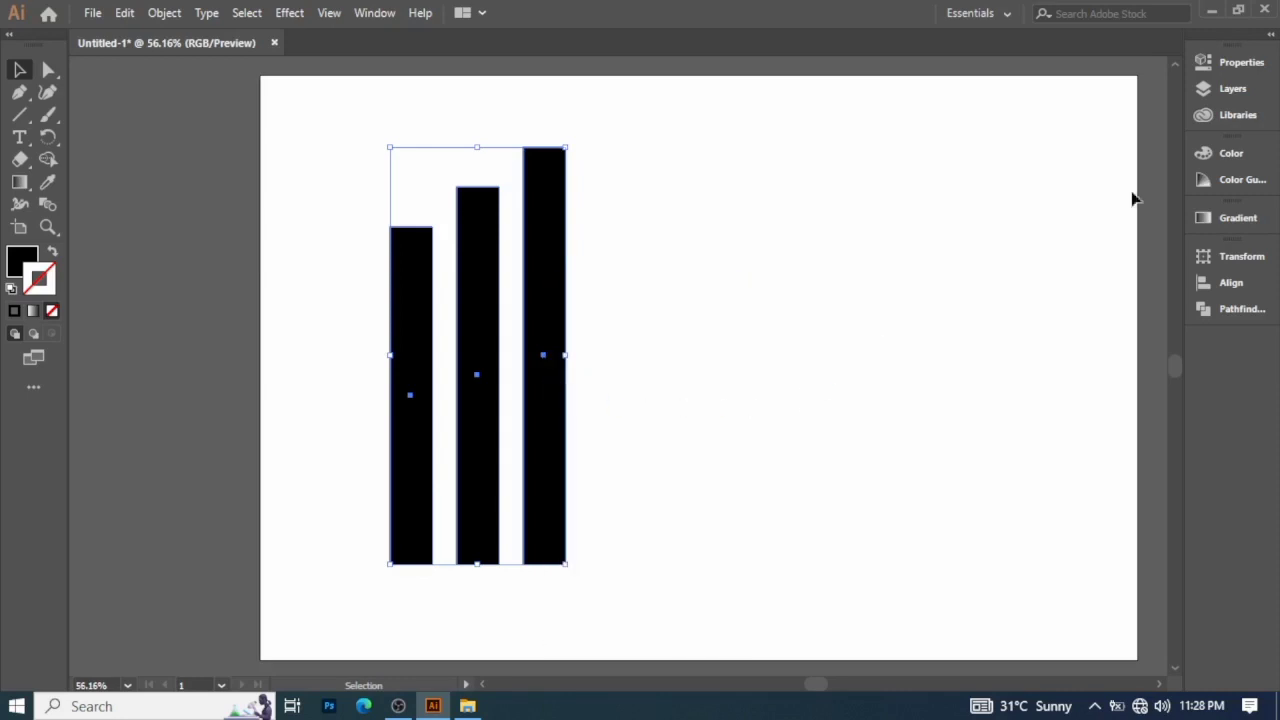
Rotate the grouped bars 30° using the Transform settings.
left_click(1204, 257)
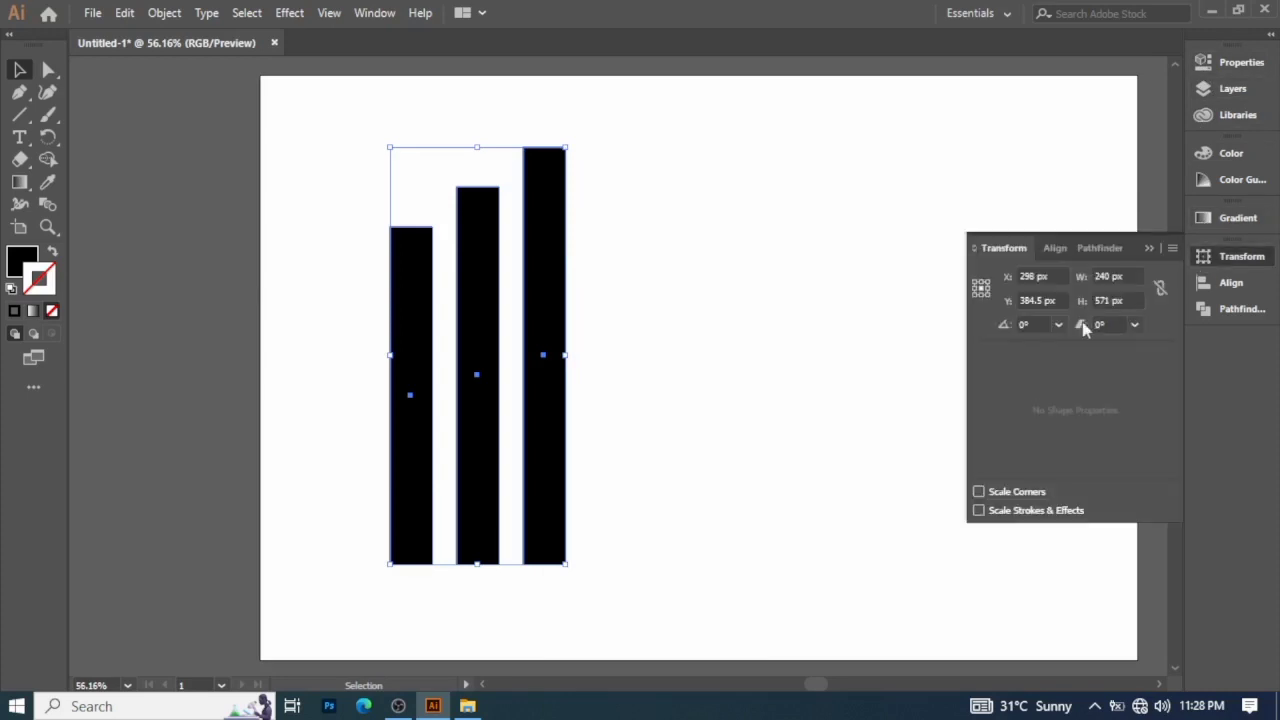
left_click(1025, 324)
type("3")
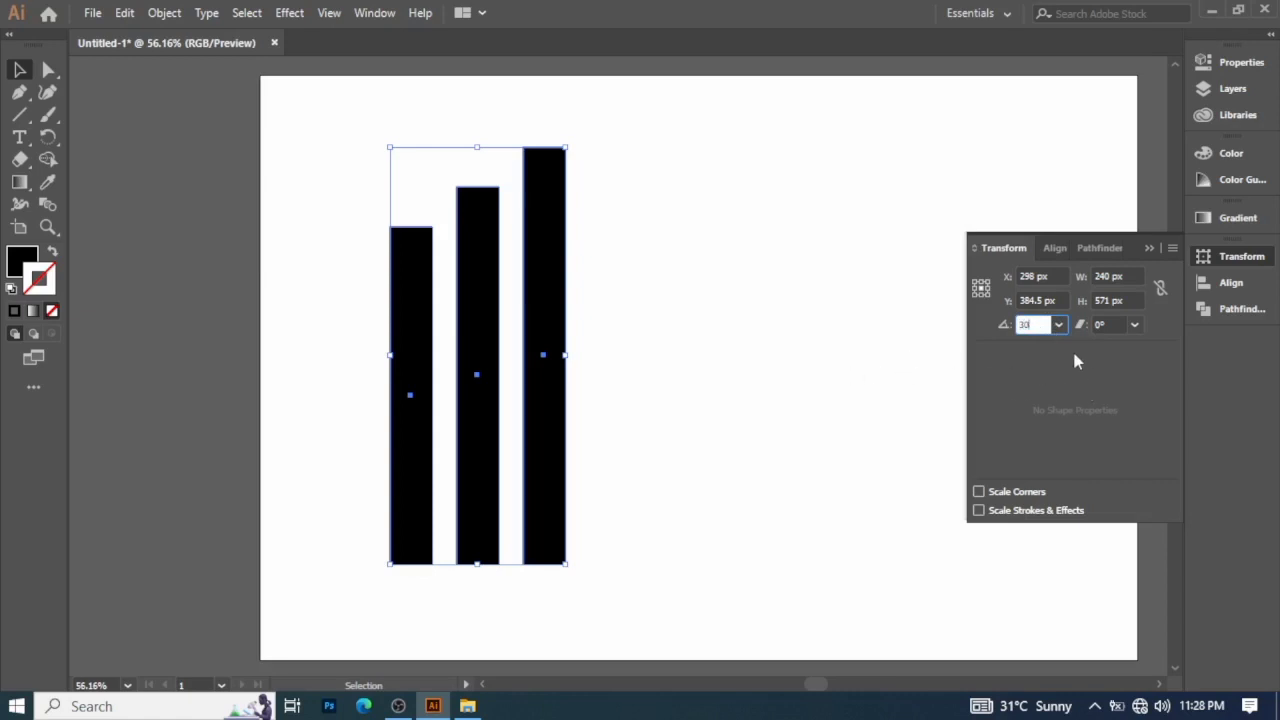
left_click(1105, 324)
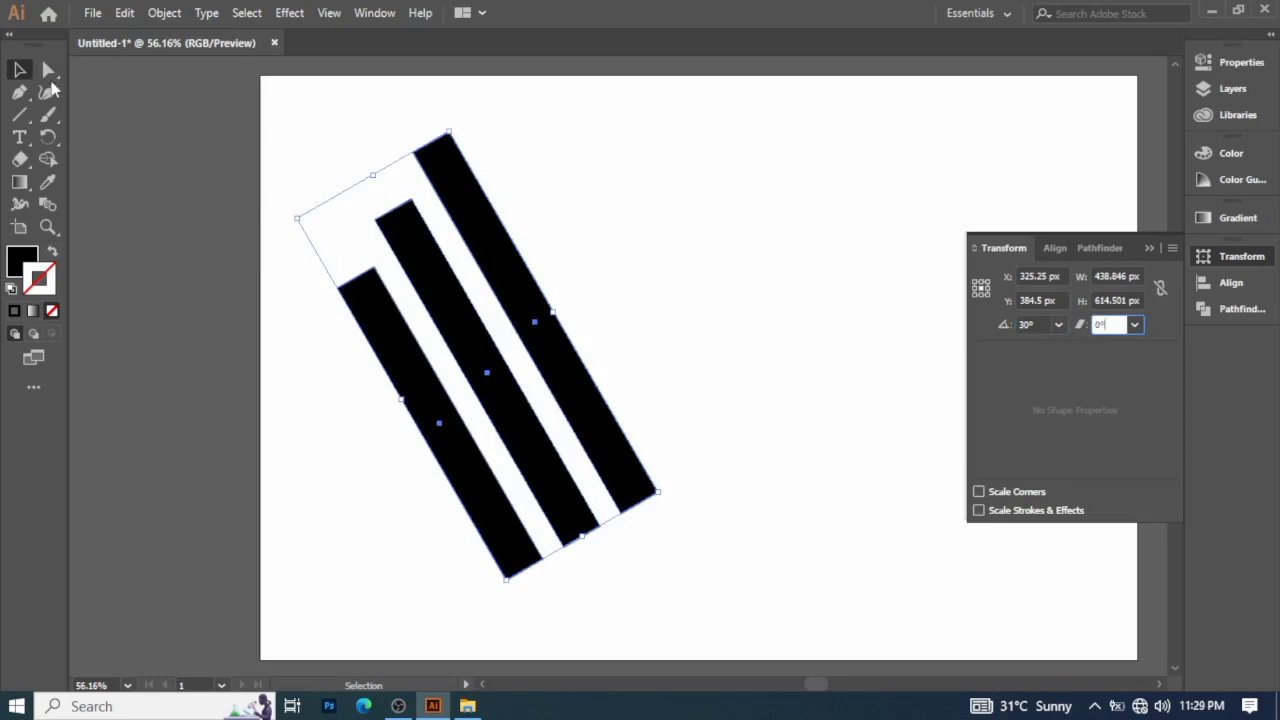
left_click(19, 71)
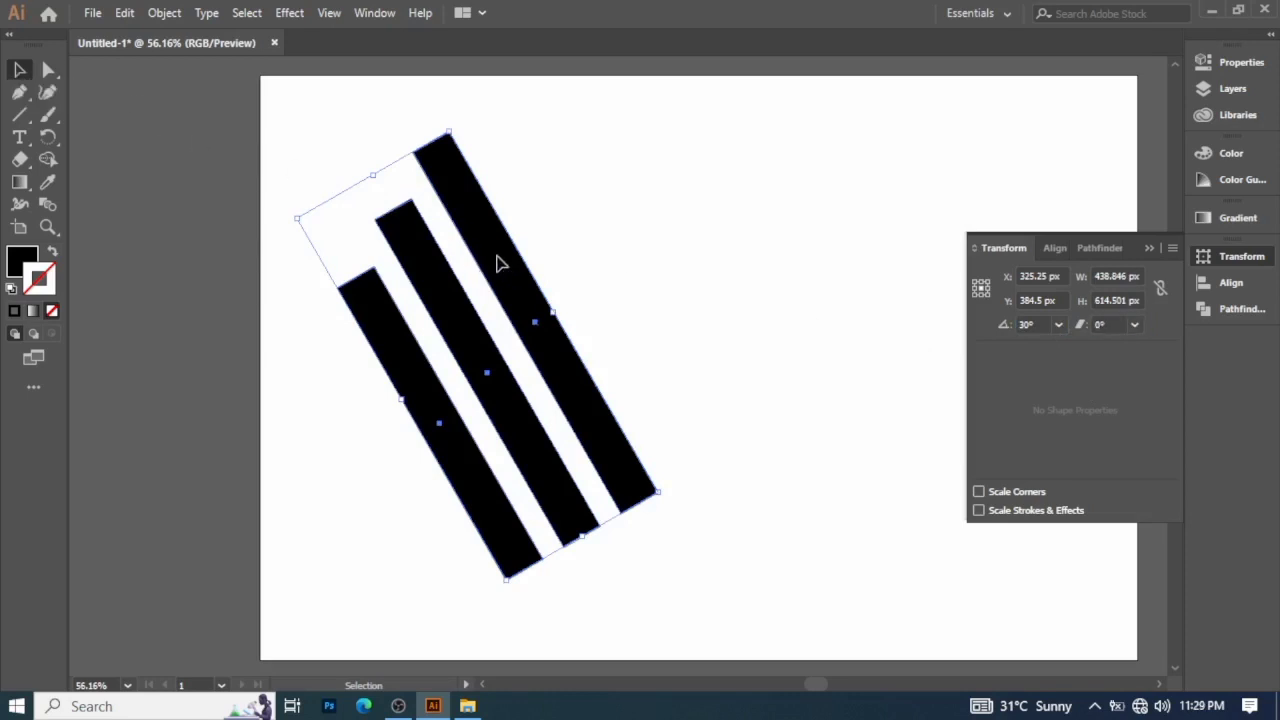
Move the tilted bars right toward the centre of the page.
left_click_drag(500, 263, 664, 279)
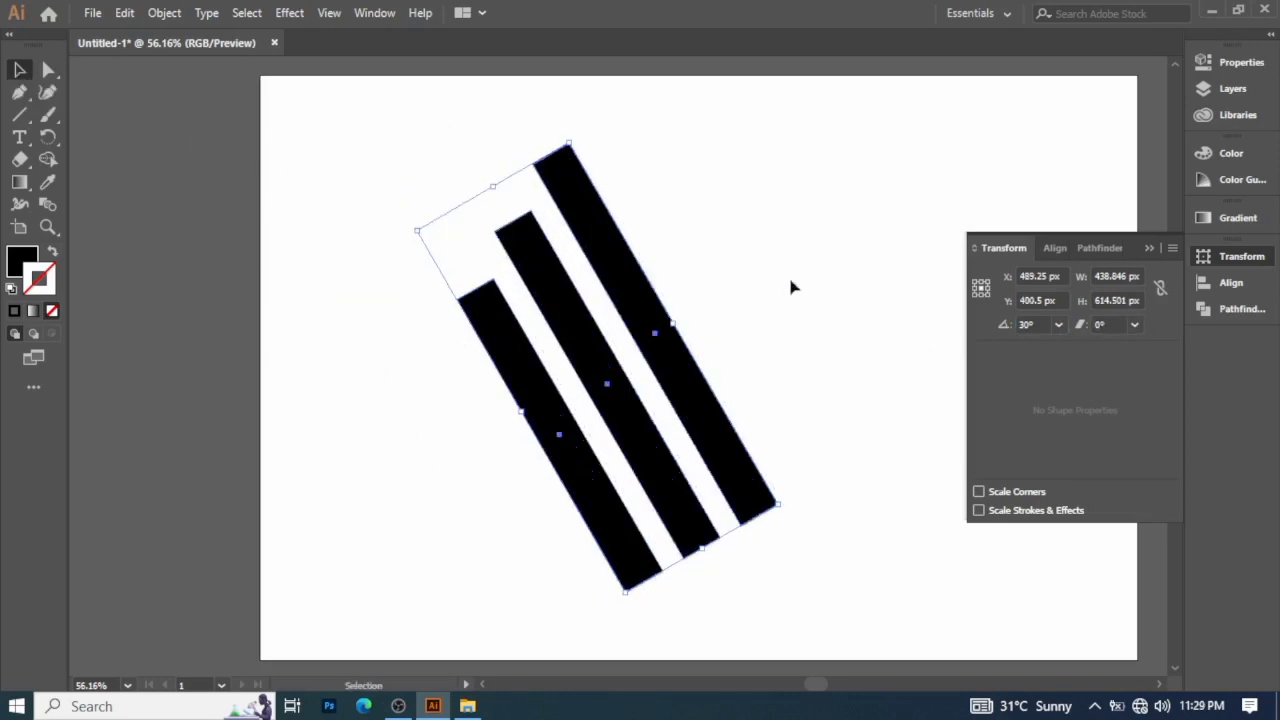
left_click(1150, 249)
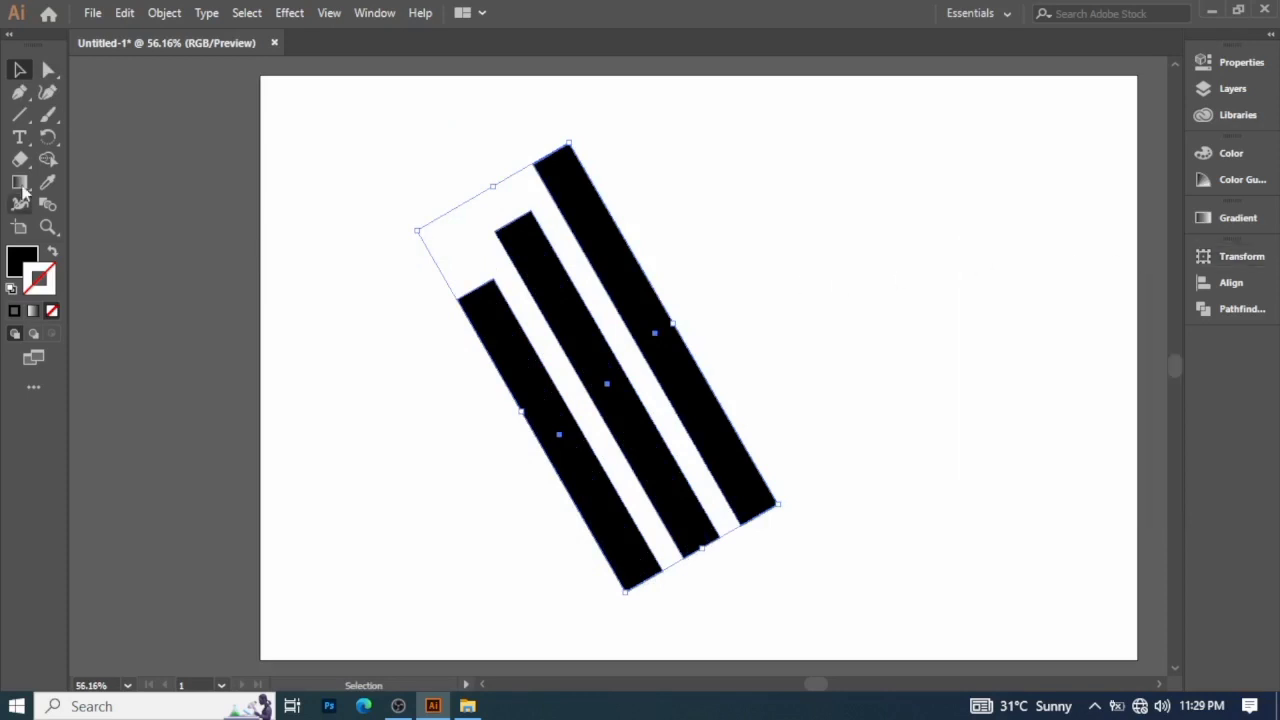
left_click(19, 114)
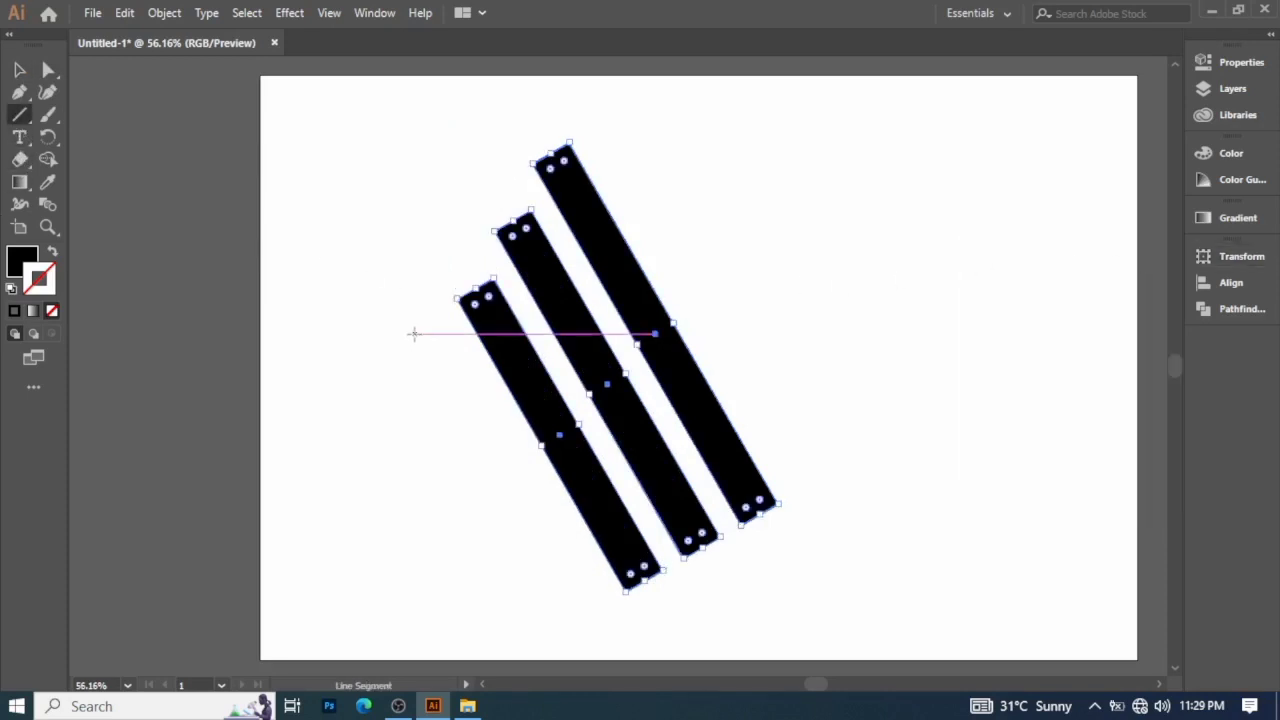
Draw a black horizontal line across all three slanted bars.
left_click_drag(413, 332, 929, 323)
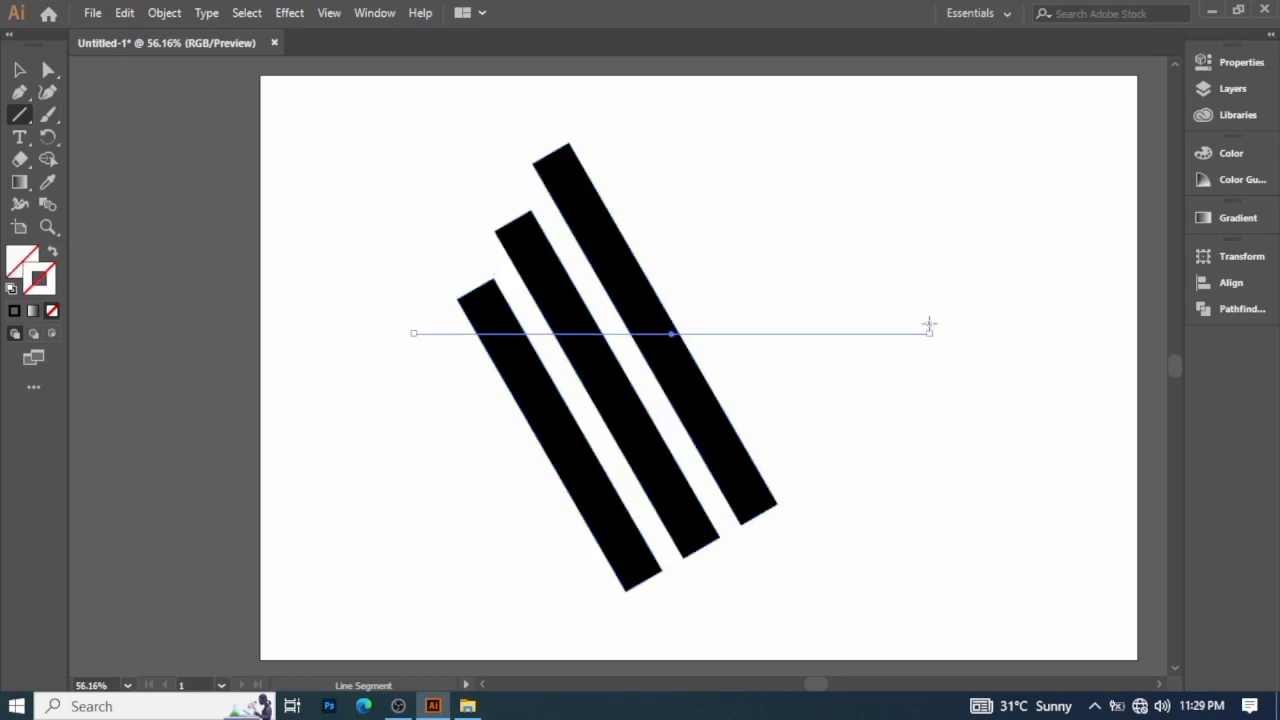
left_click(14, 310)
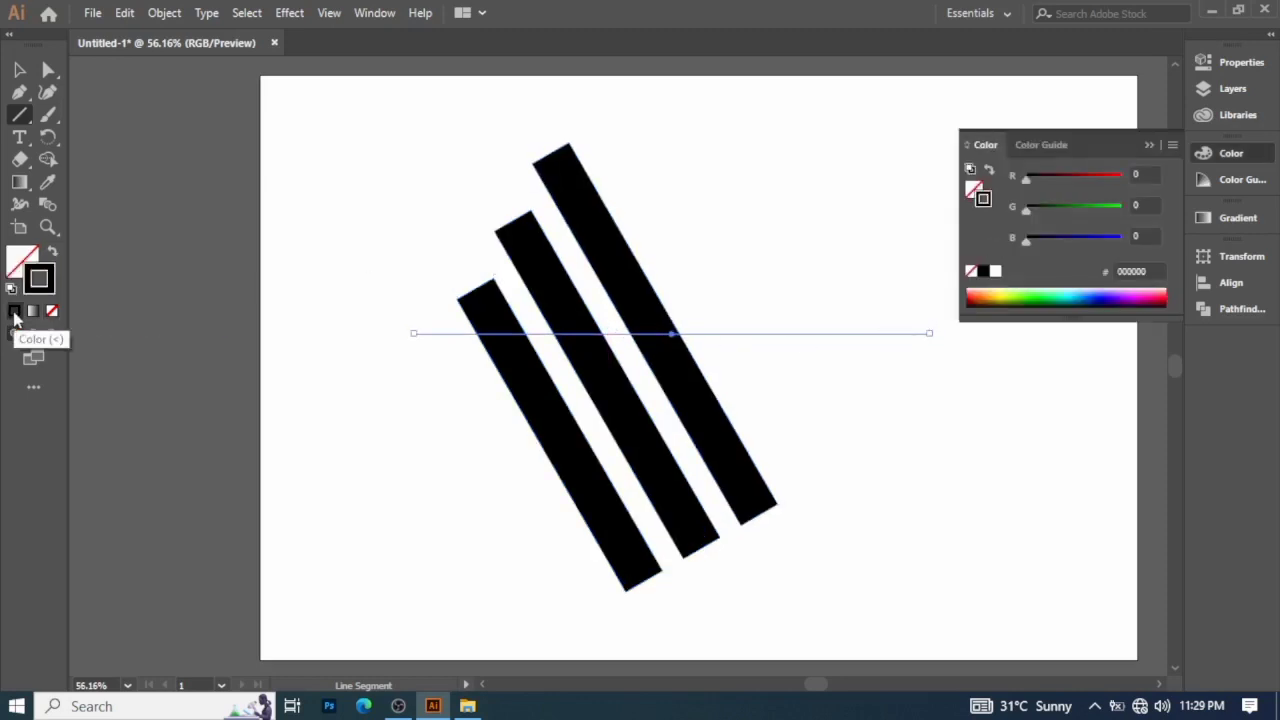
left_click(1149, 145)
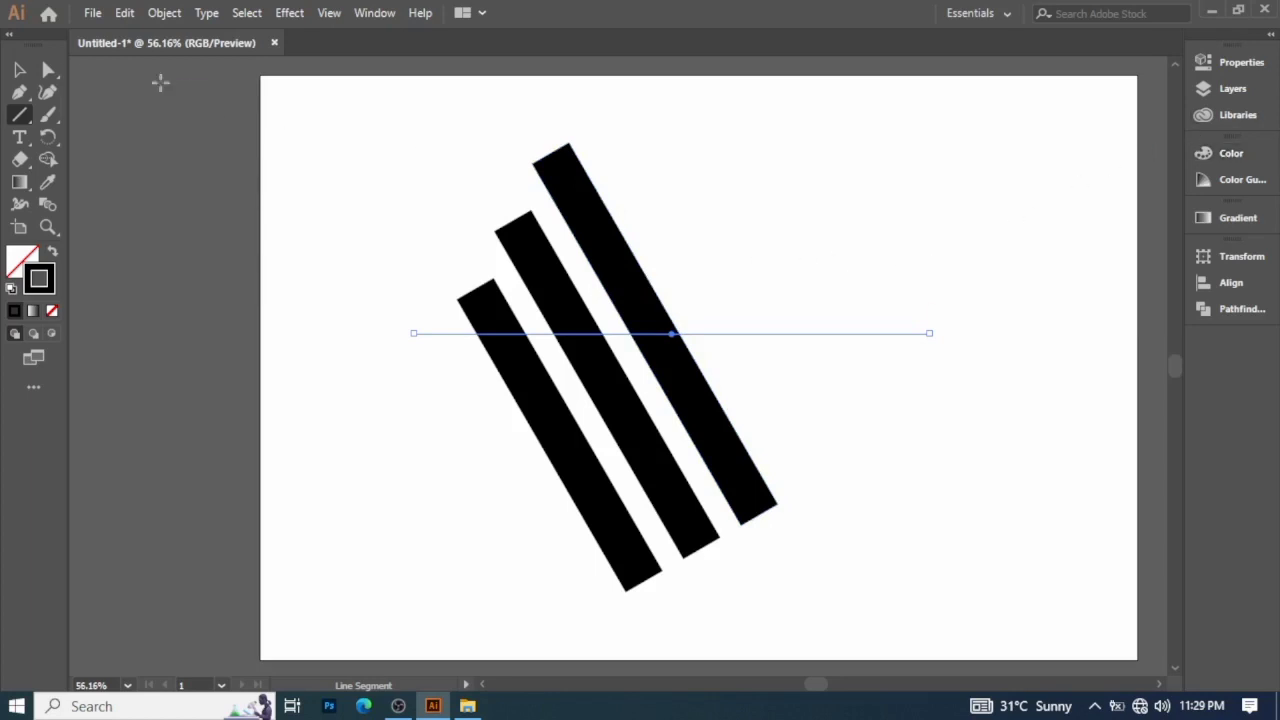
Select the cutting line together with the three bars.
left_click(19, 70)
left_click_drag(834, 298, 808, 375)
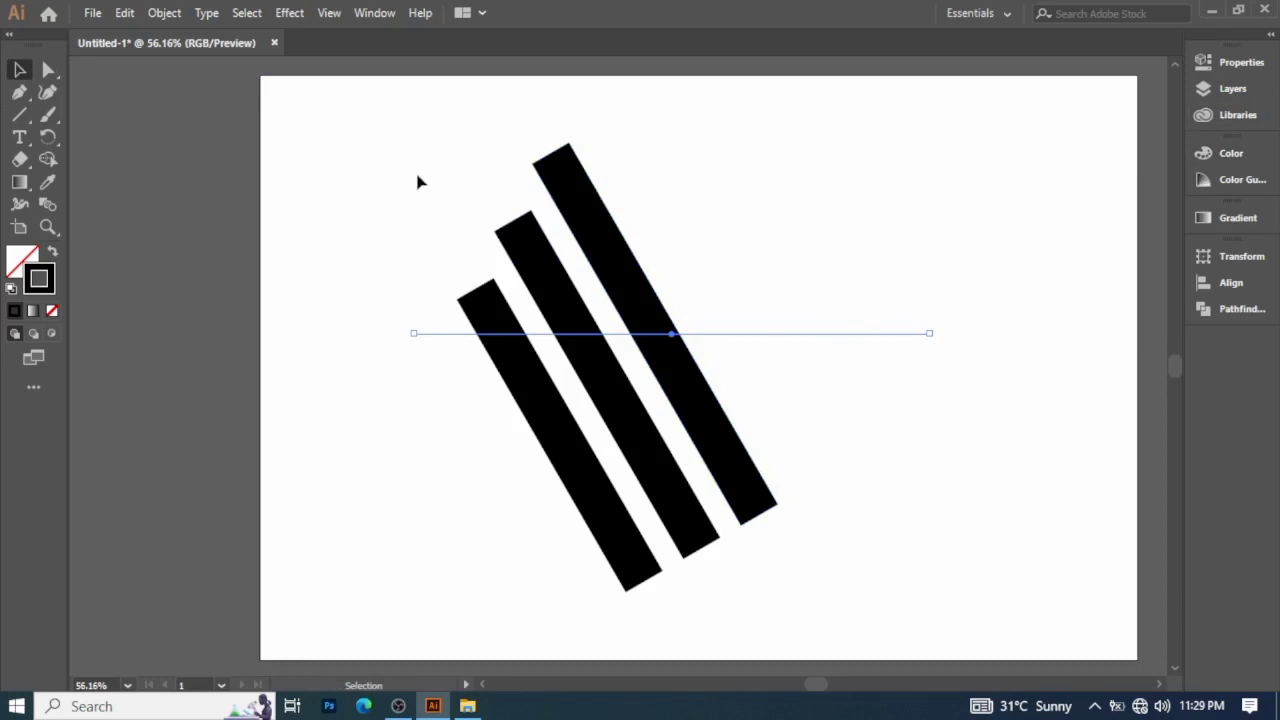
left_click_drag(392, 134, 904, 556)
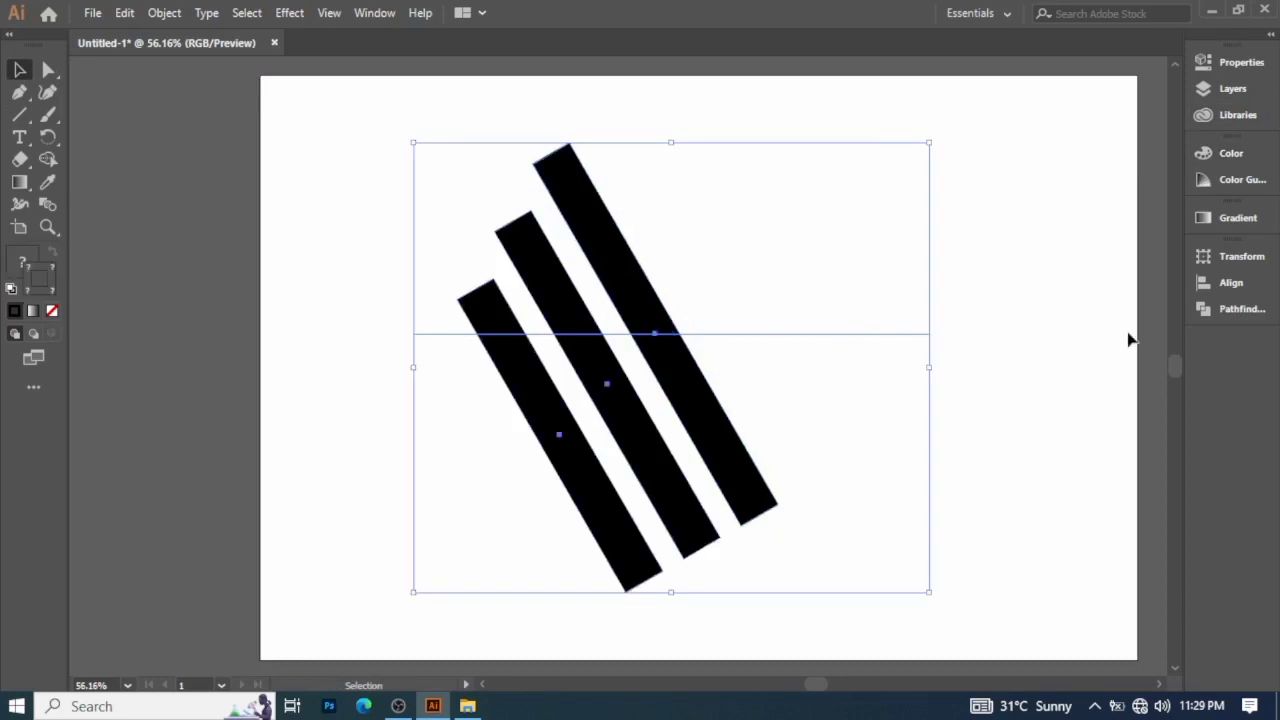
Divide the bars along the line with Pathfinder and ungroup the pieces.
left_click(1240, 312)
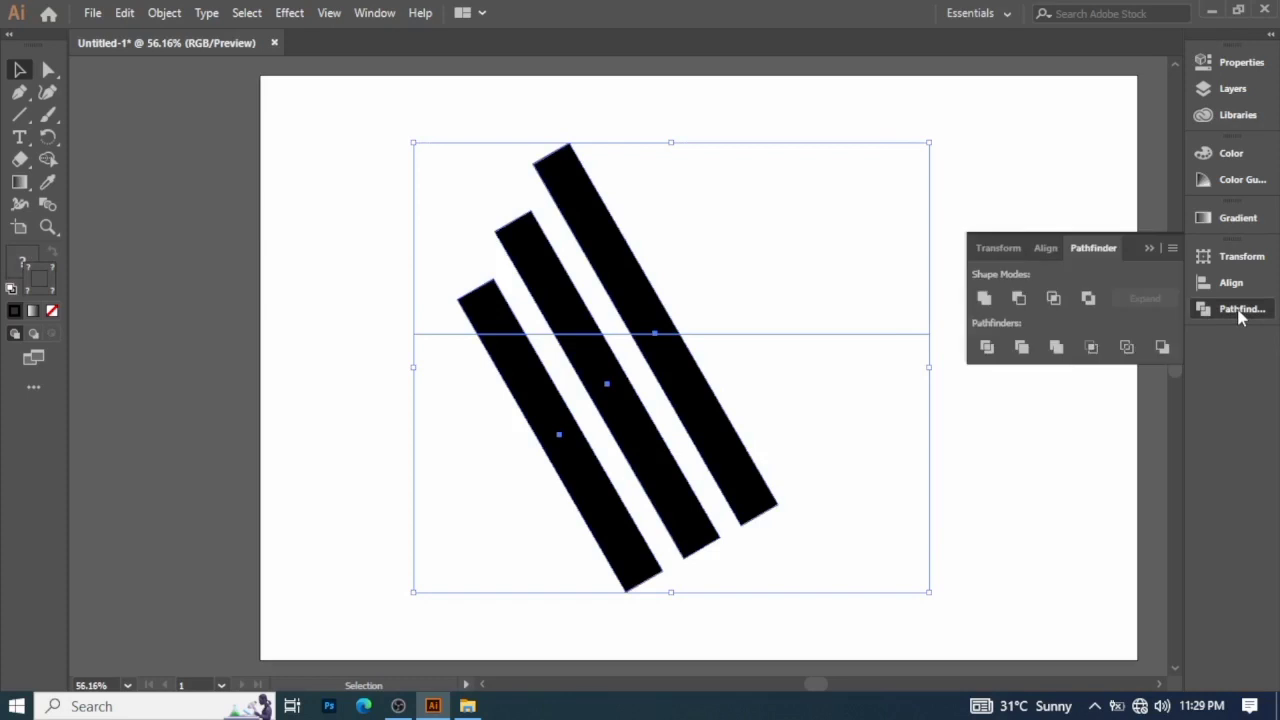
left_click(987, 348)
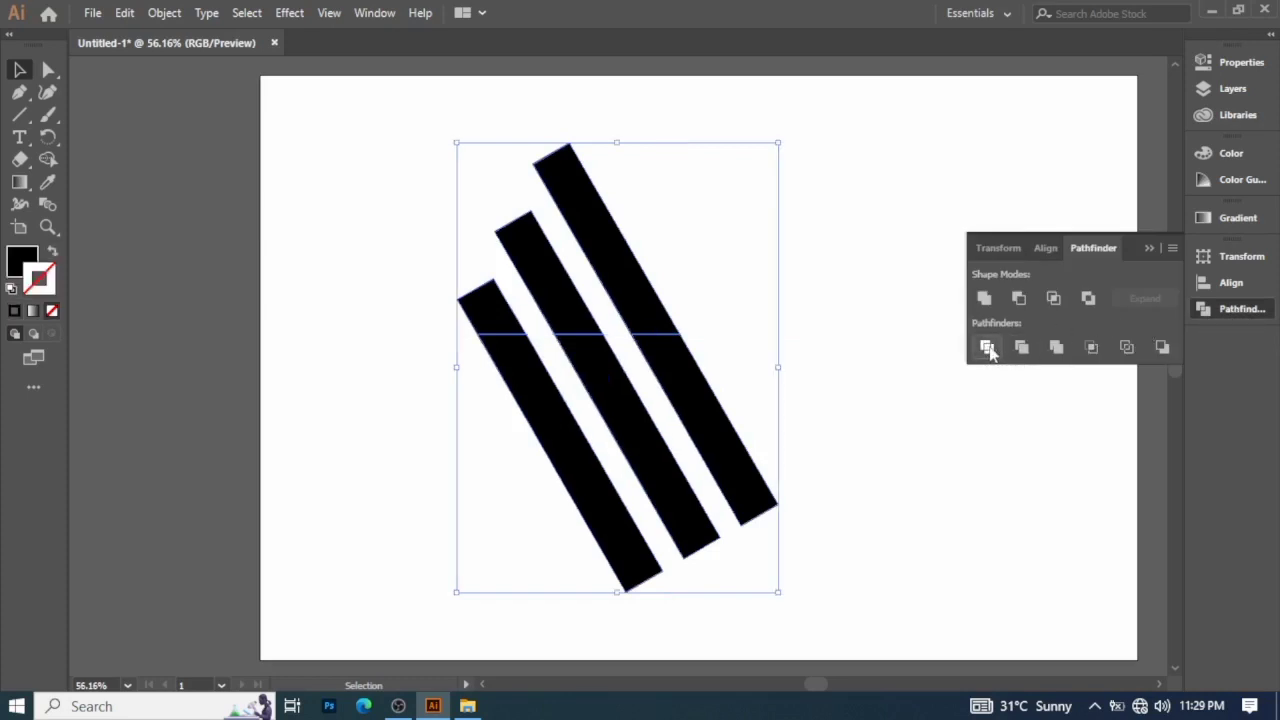
right_click(598, 230)
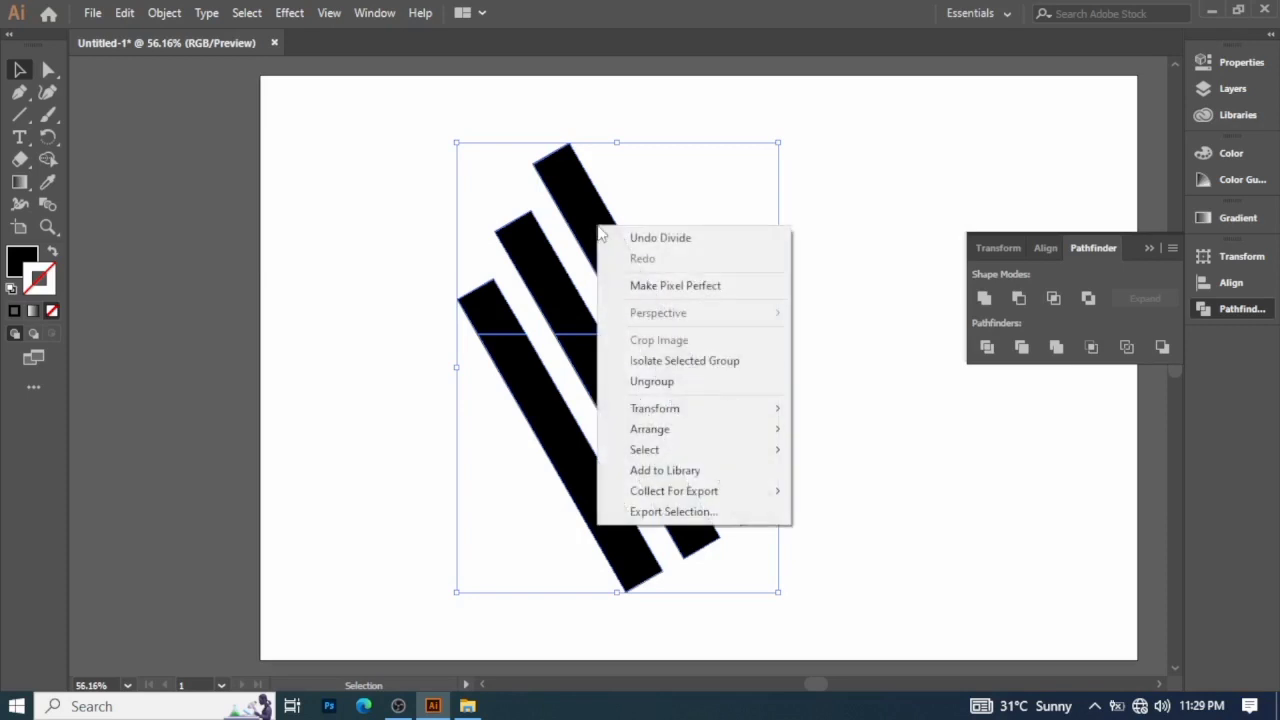
left_click(660, 382)
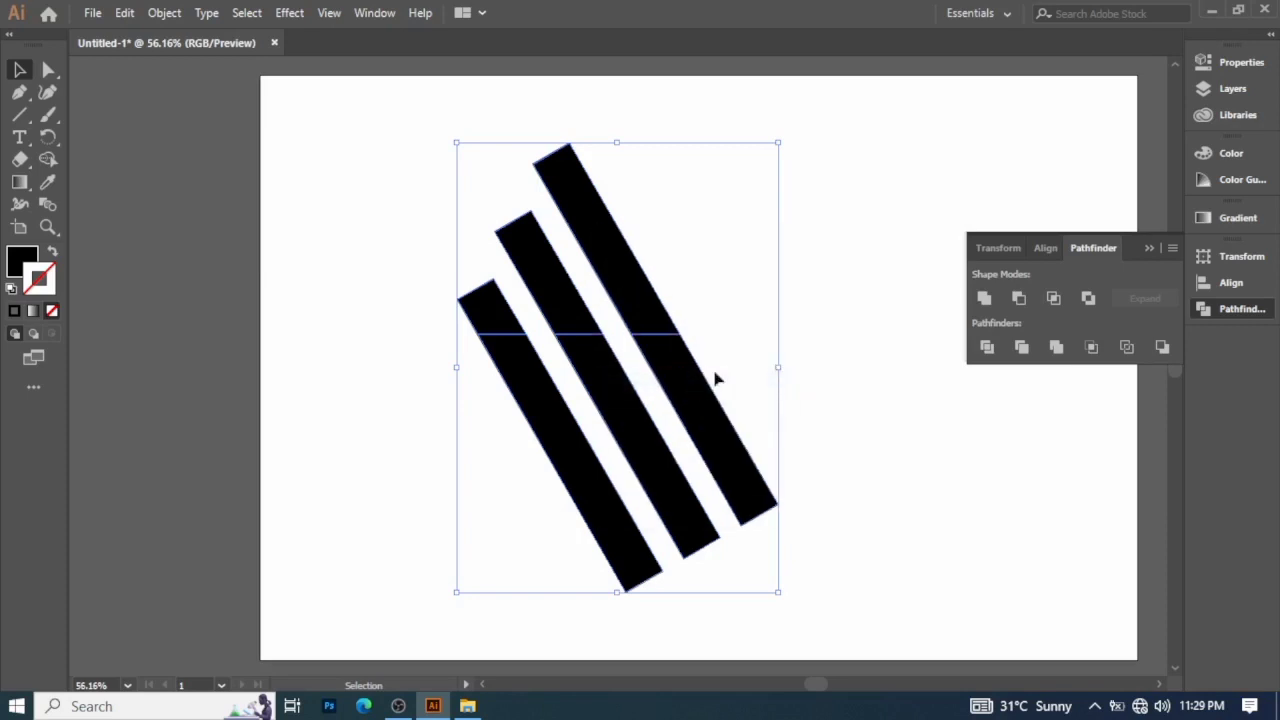
Delete the bar pieces below the cut.
left_click(852, 412)
mouse_move(852, 428)
left_mouse_down()
mouse_move(694, 440)
mouse_move(549, 491)
left_mouse_up()
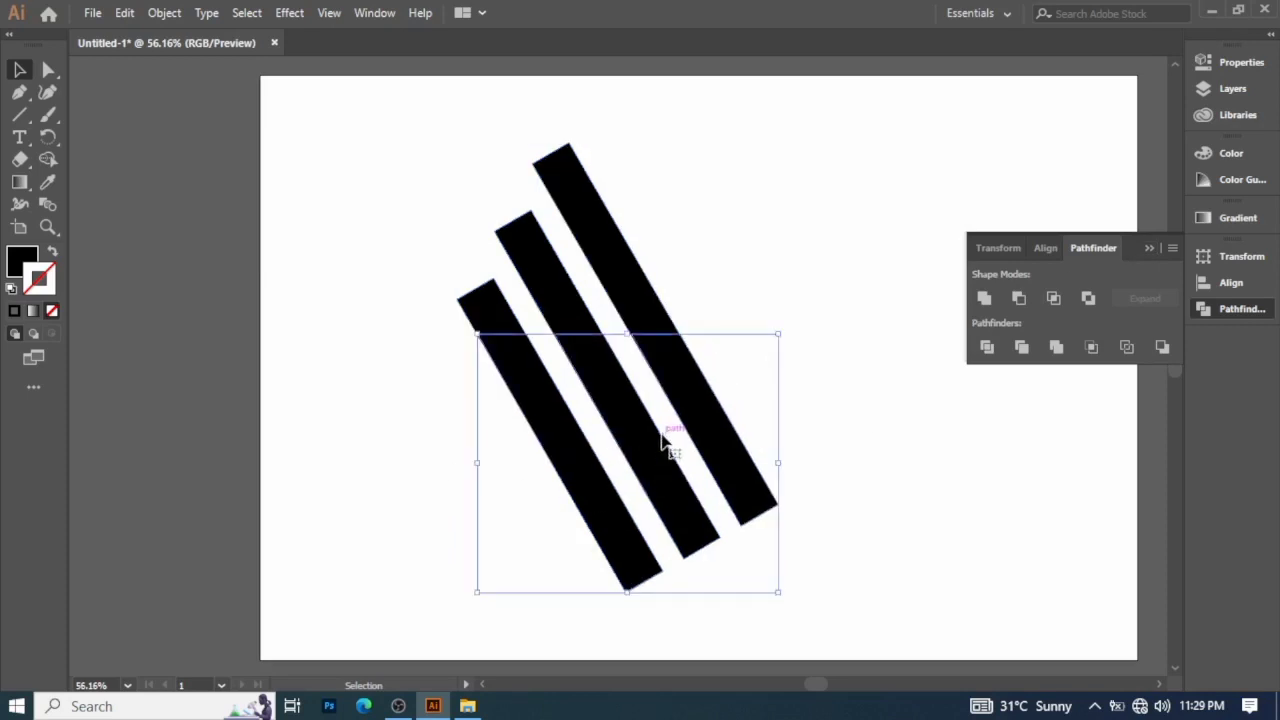
left_click_drag(666, 443, 753, 491)
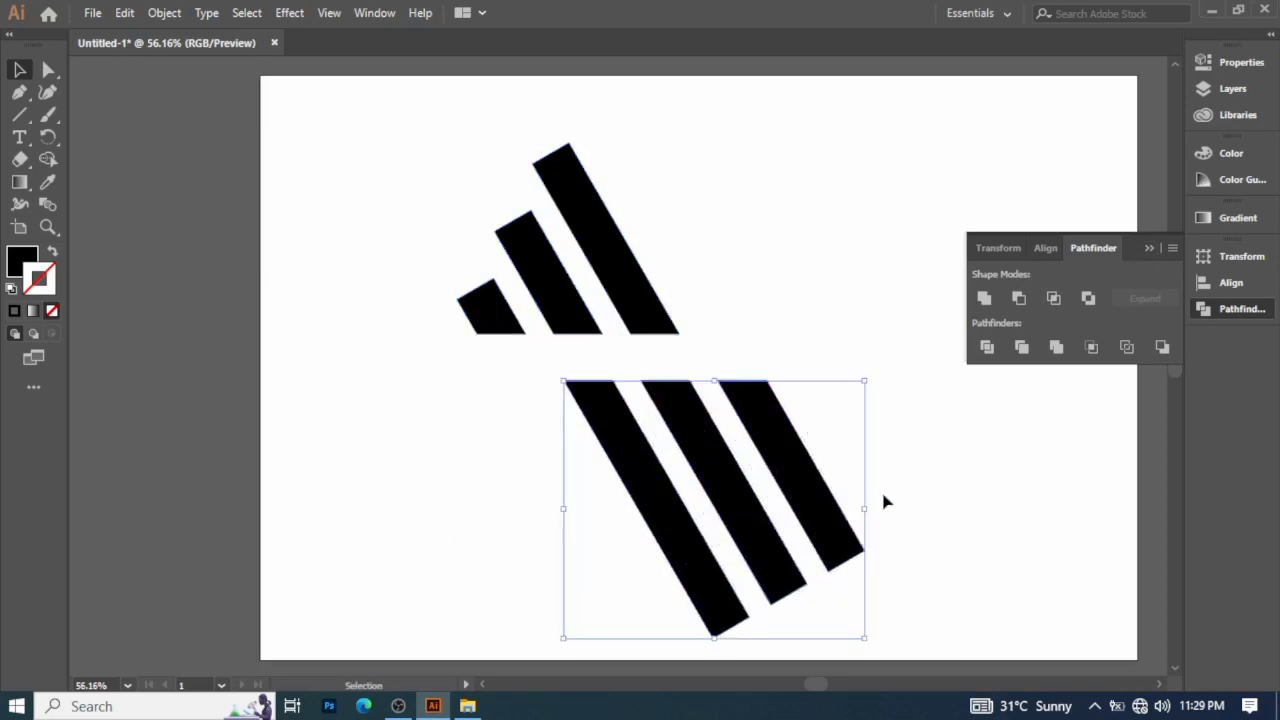
key("Delete")
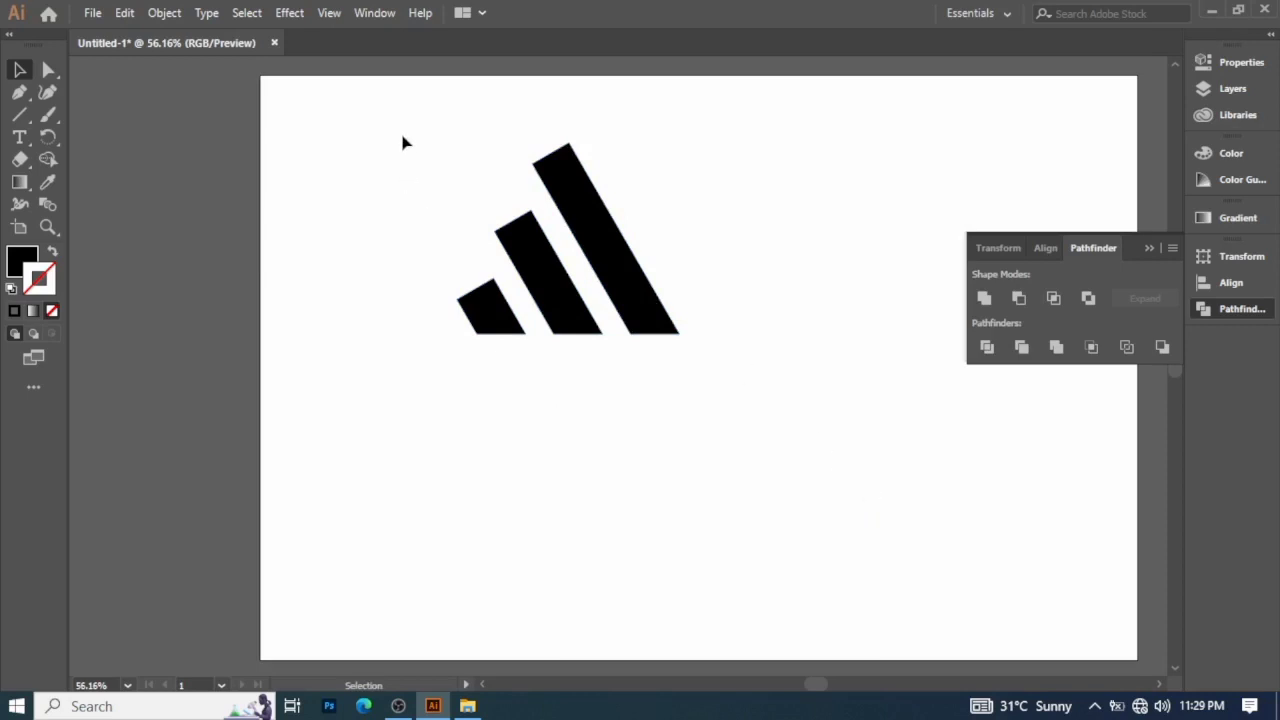
Group the three remaining top pieces and move them toward the page centre.
left_click_drag(389, 115, 768, 404)
right_click(588, 228)
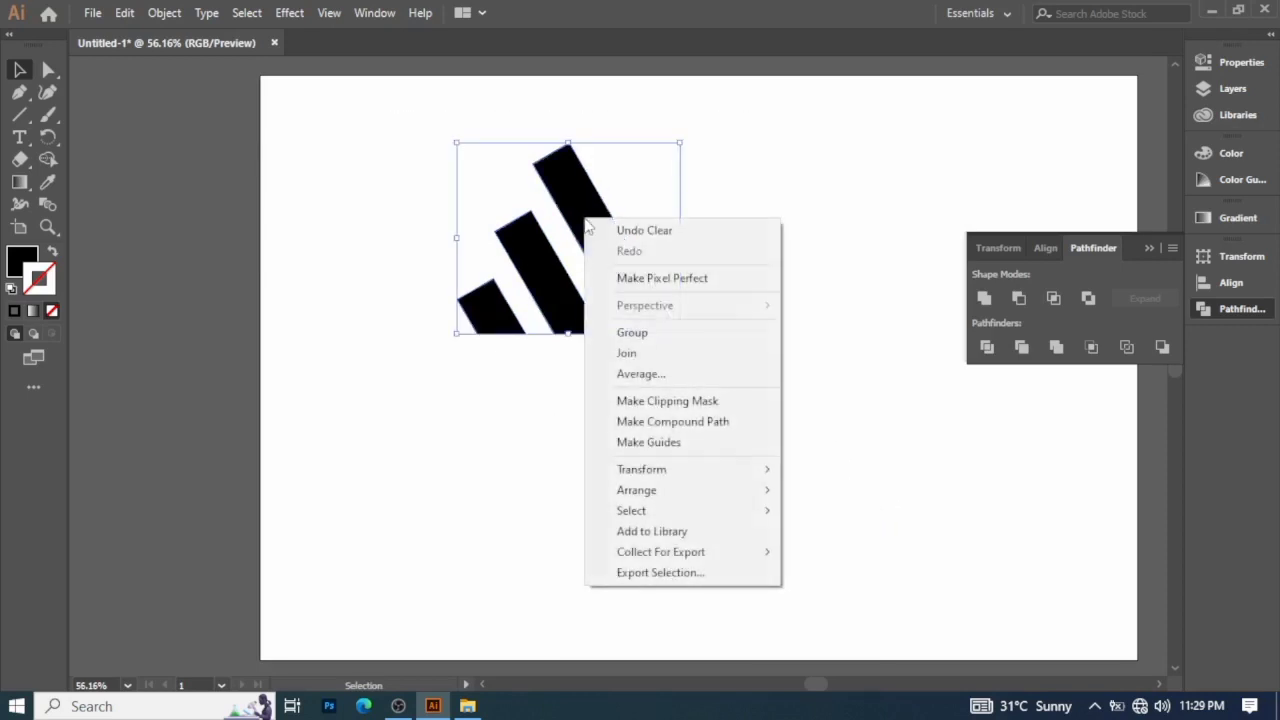
left_click(634, 334)
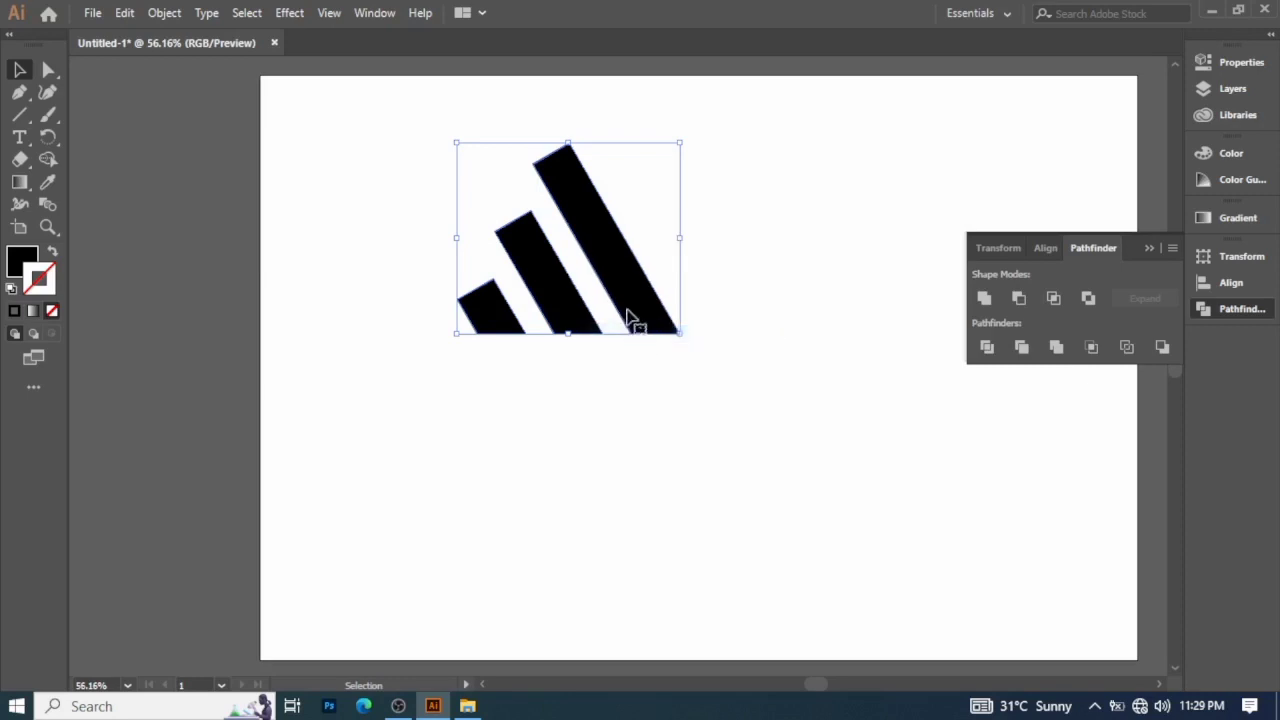
left_click_drag(630, 318, 703, 386)
left_click(871, 443)
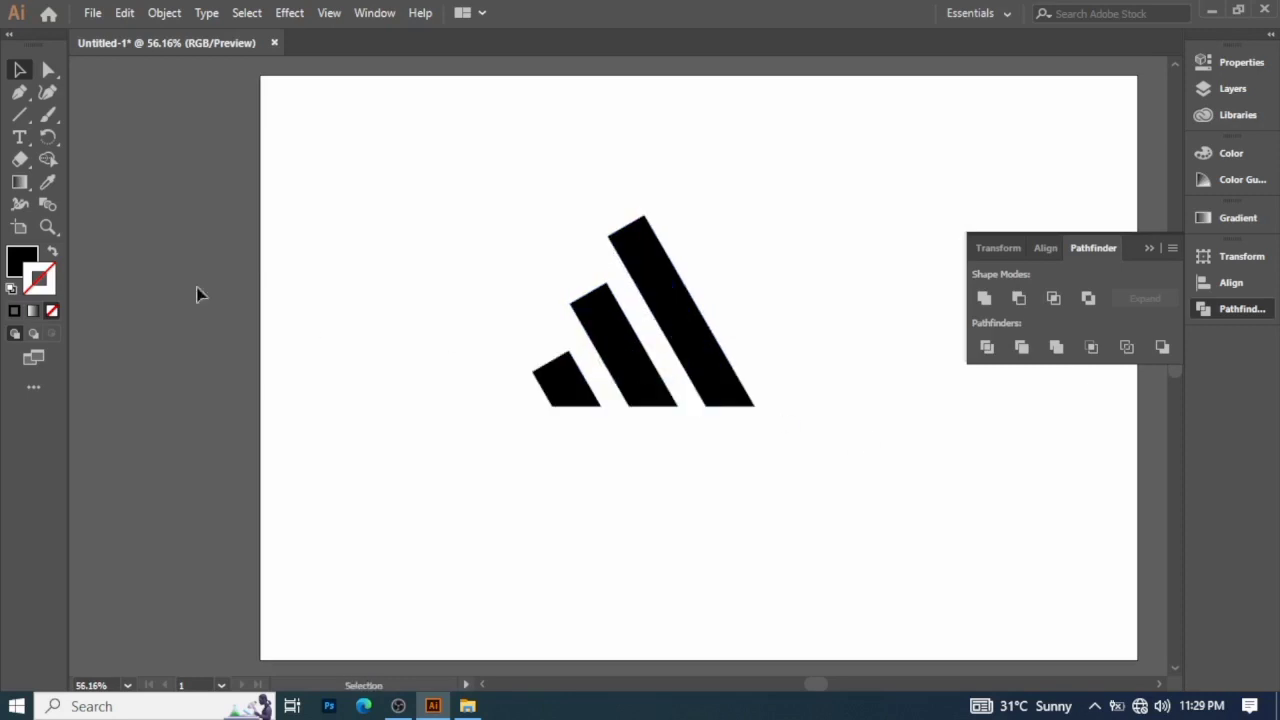
Type the word 'addidas' as text below the slanted bars.
left_click(18, 140)
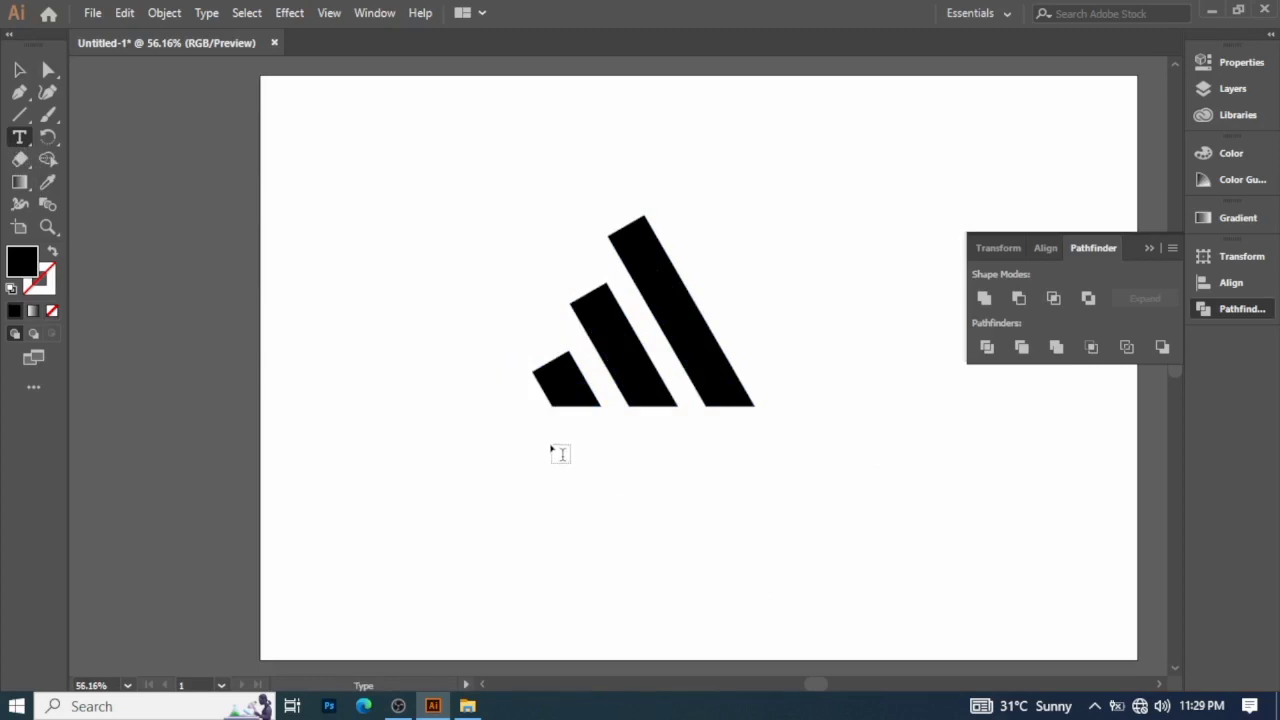
left_click(551, 443)
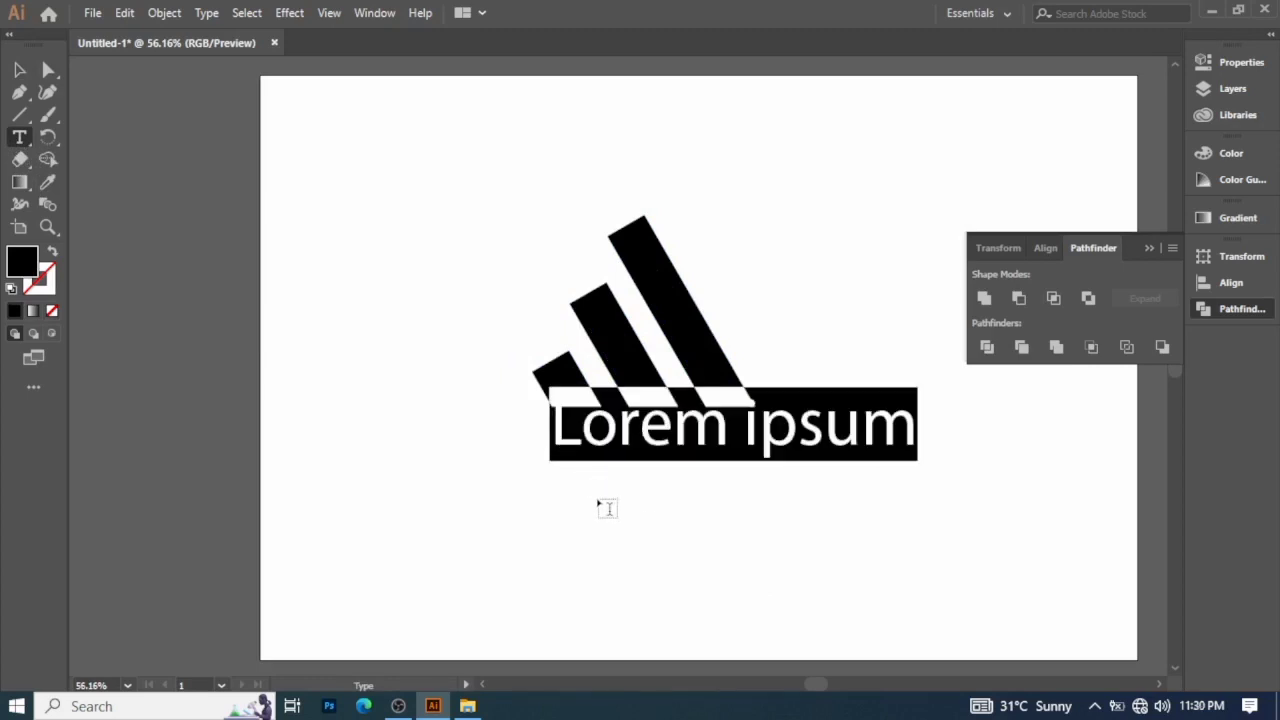
type("adi")
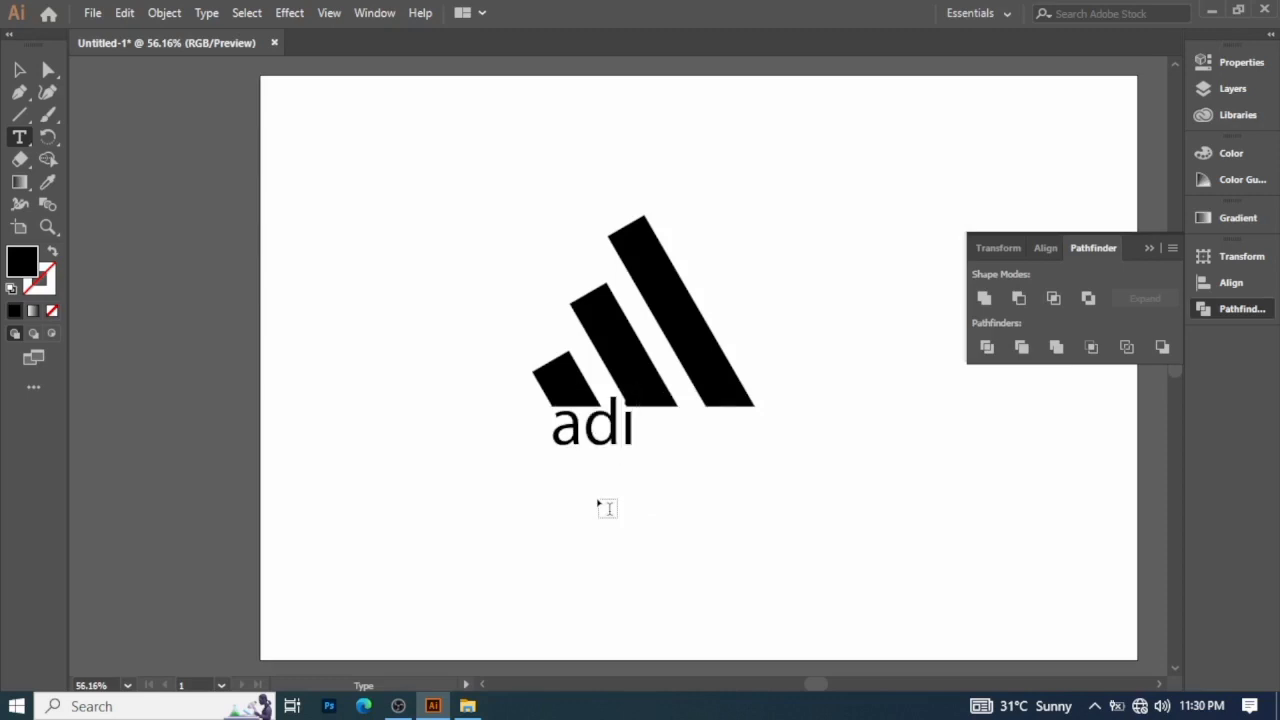
key("BackSpace")
type("d")
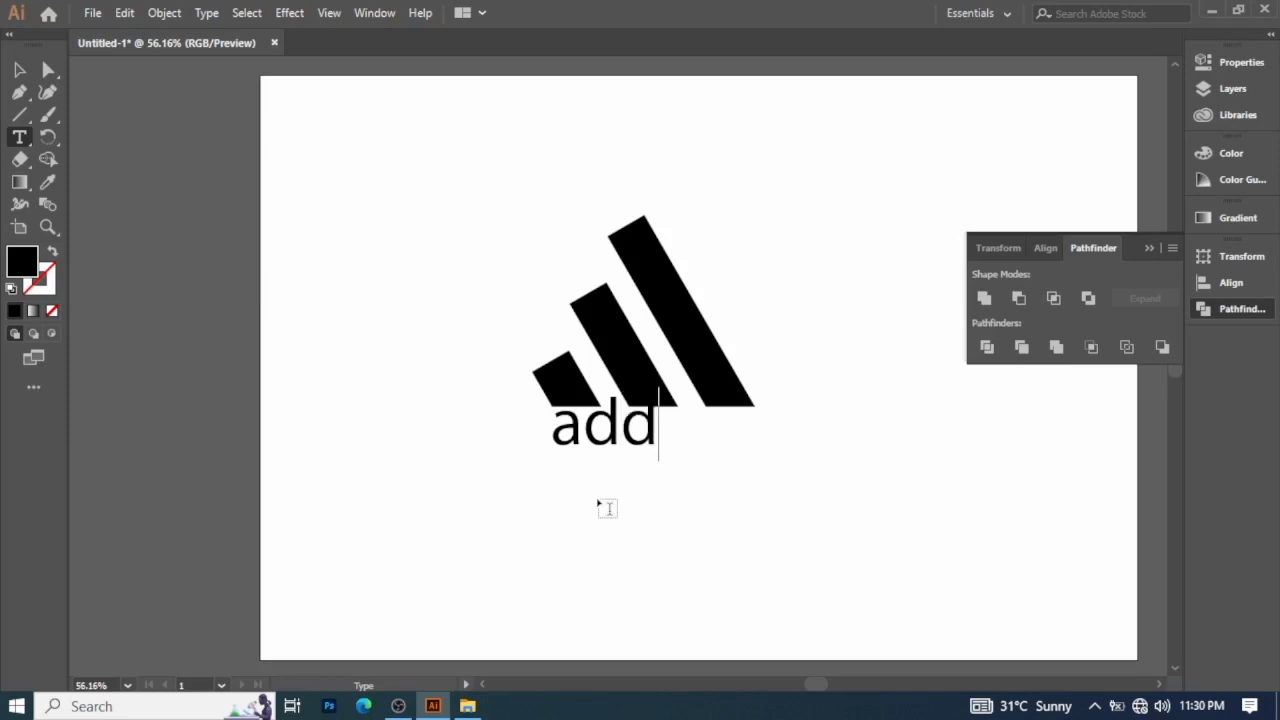
type("ida")
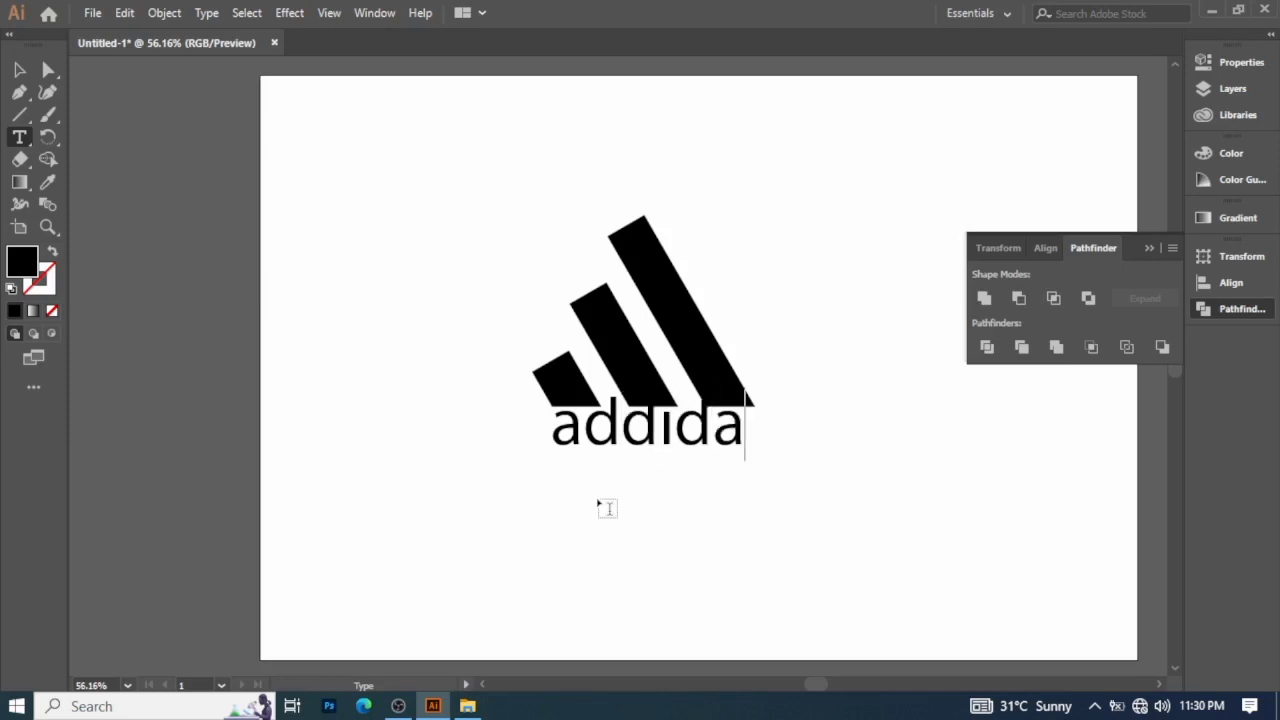
type("s")
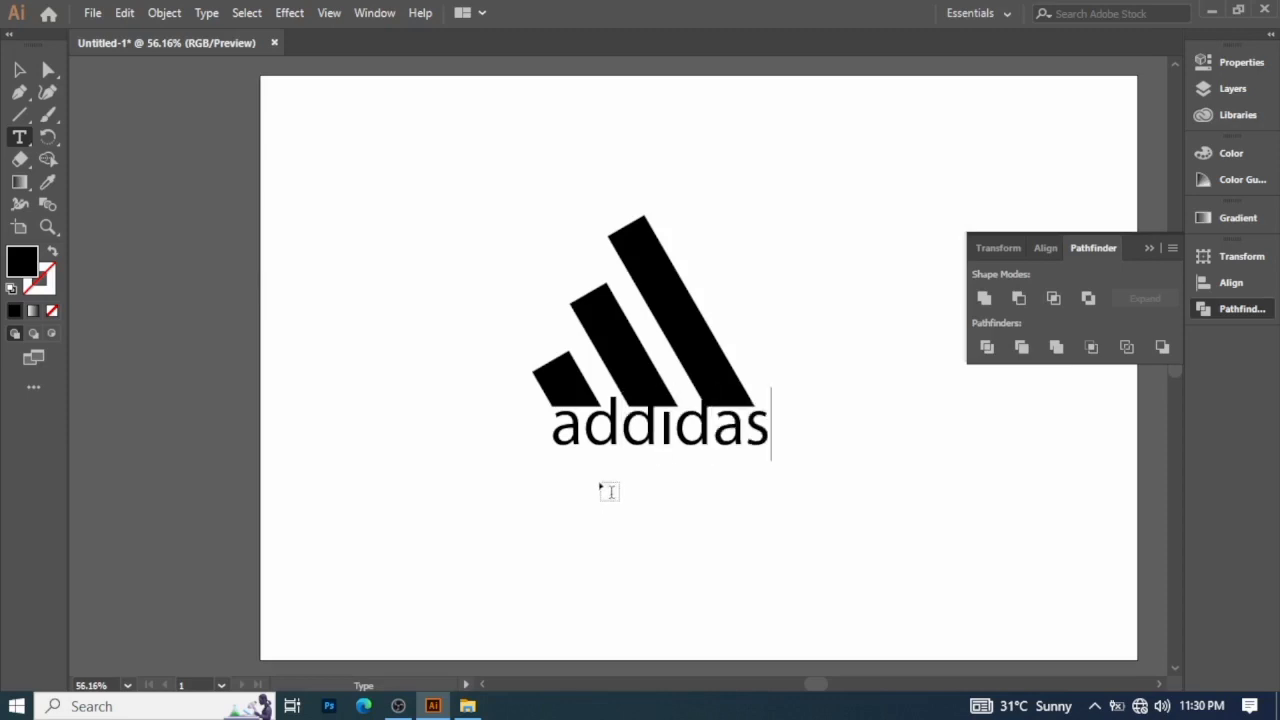
left_click(19, 69)
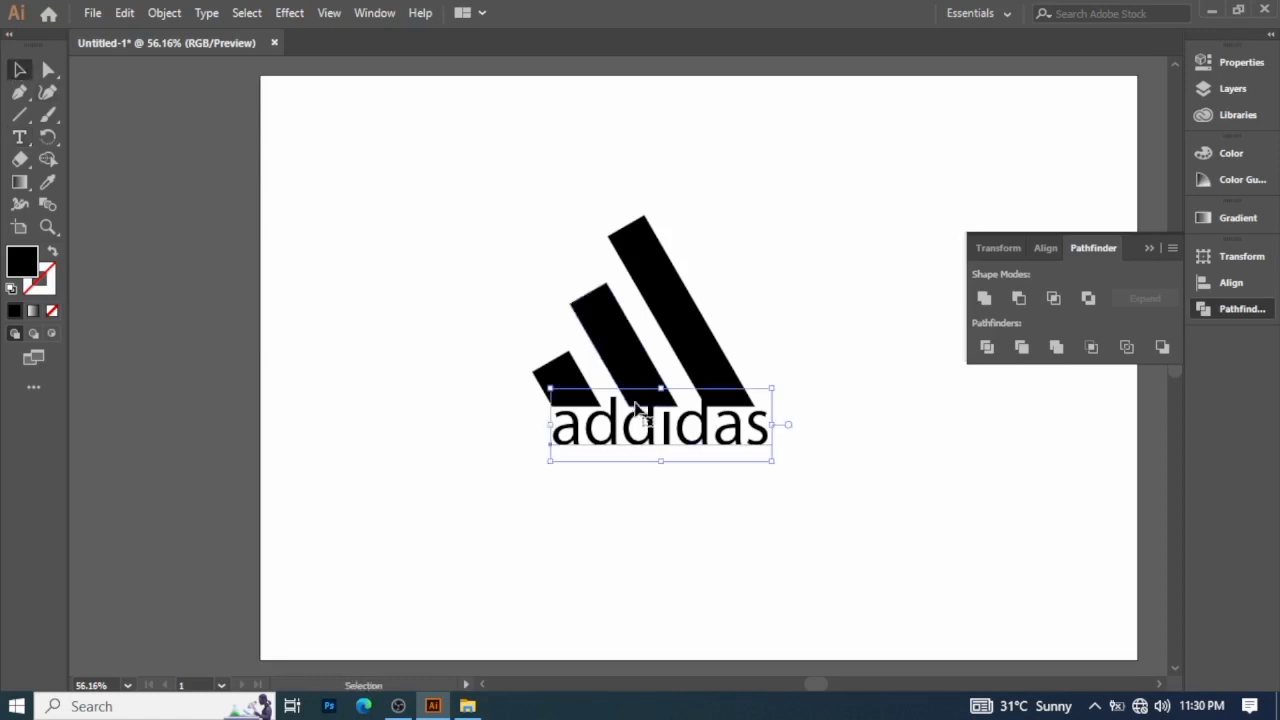
Reposition the 'addidas' text so it sits centred just beneath the stripes.
left_click_drag(651, 427, 651, 482)
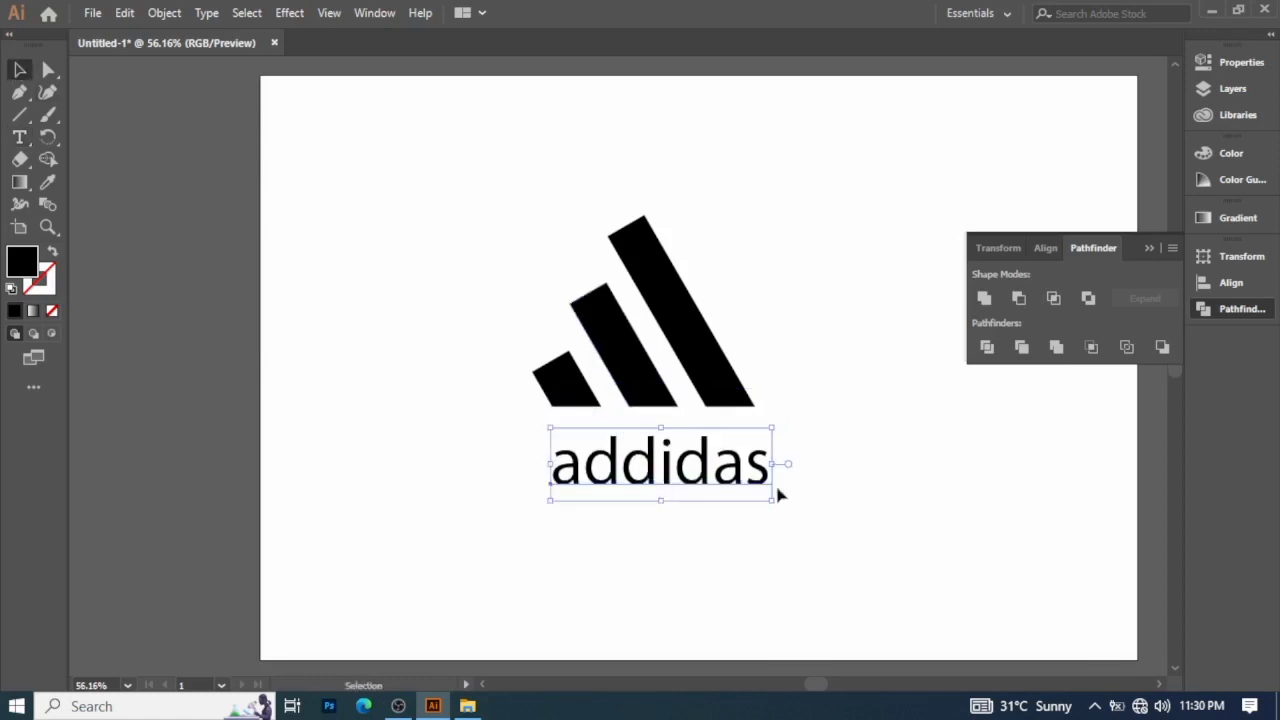
left_click(831, 484)
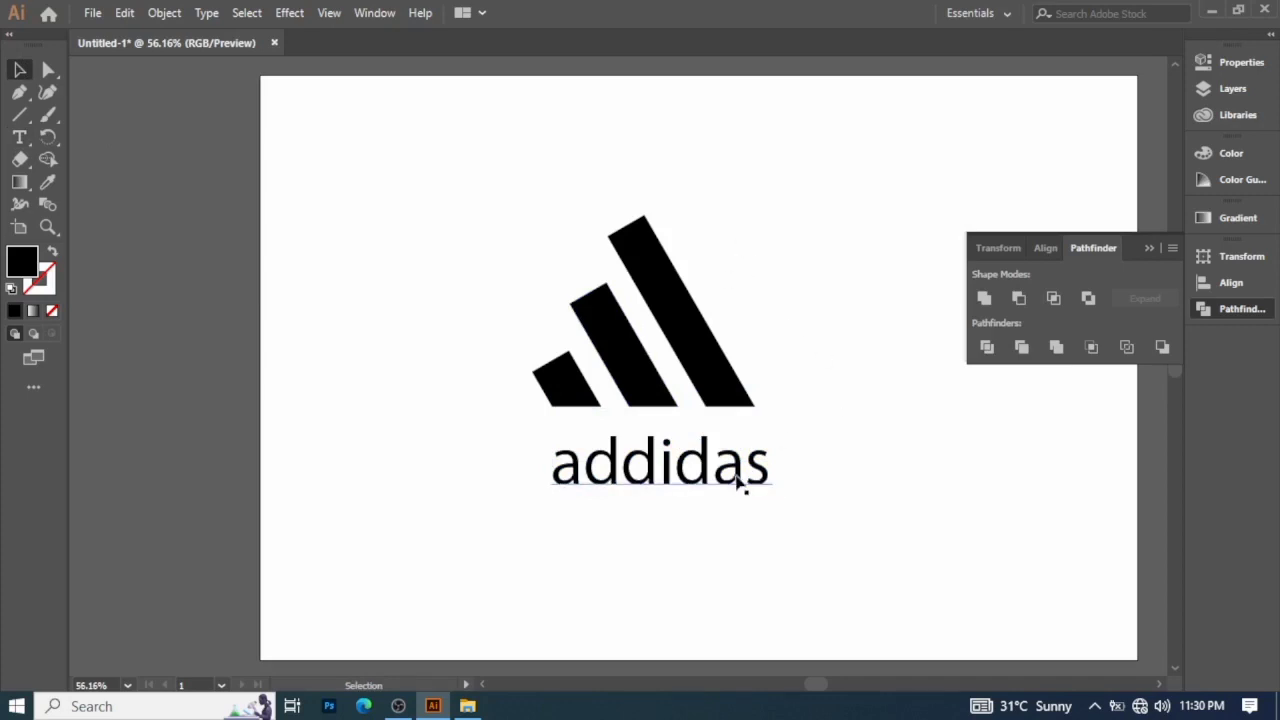
left_click_drag(742, 480, 733, 466)
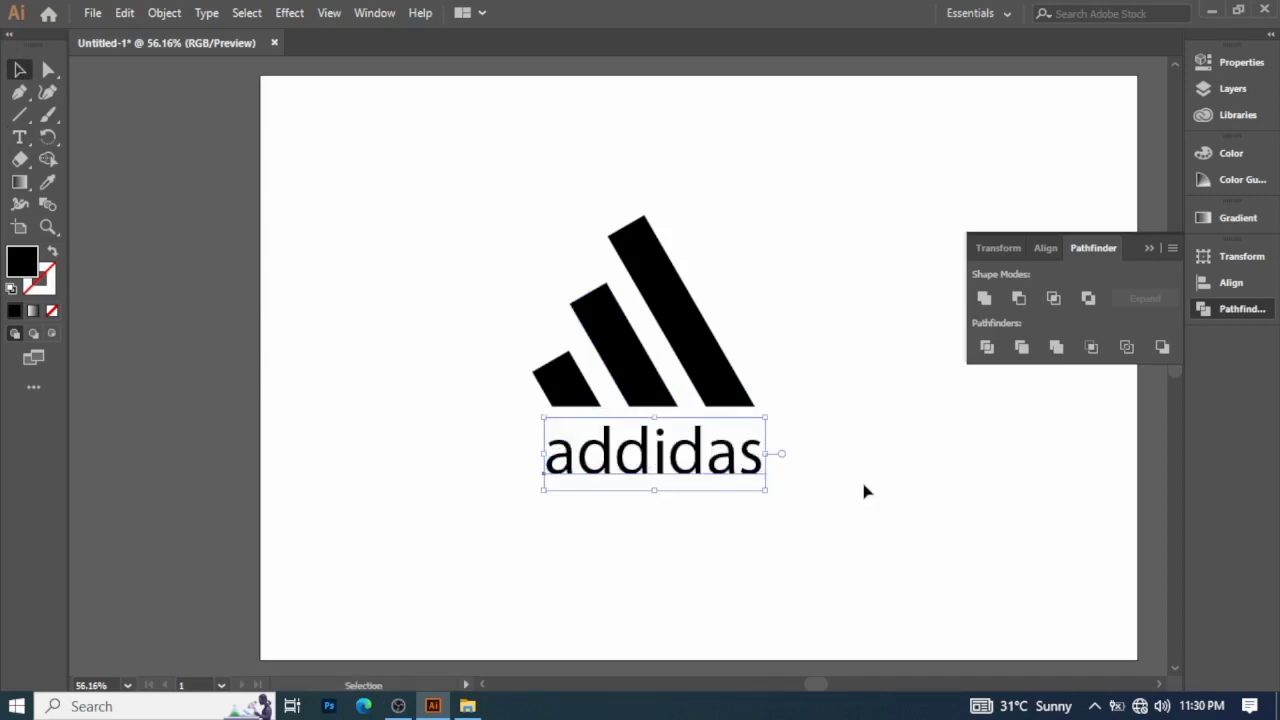
left_click(865, 497)
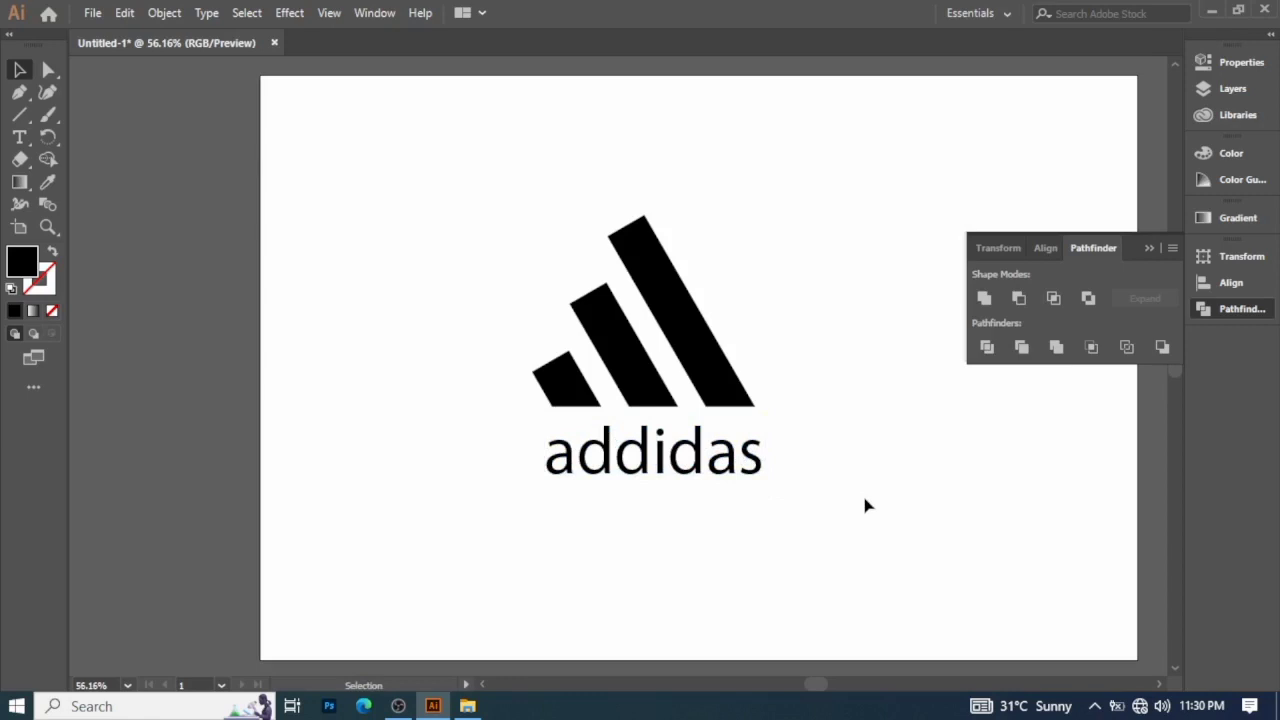
Select the three stripes and the 'addidas' text and group them into one logo.
left_click_drag(387, 154, 872, 576)
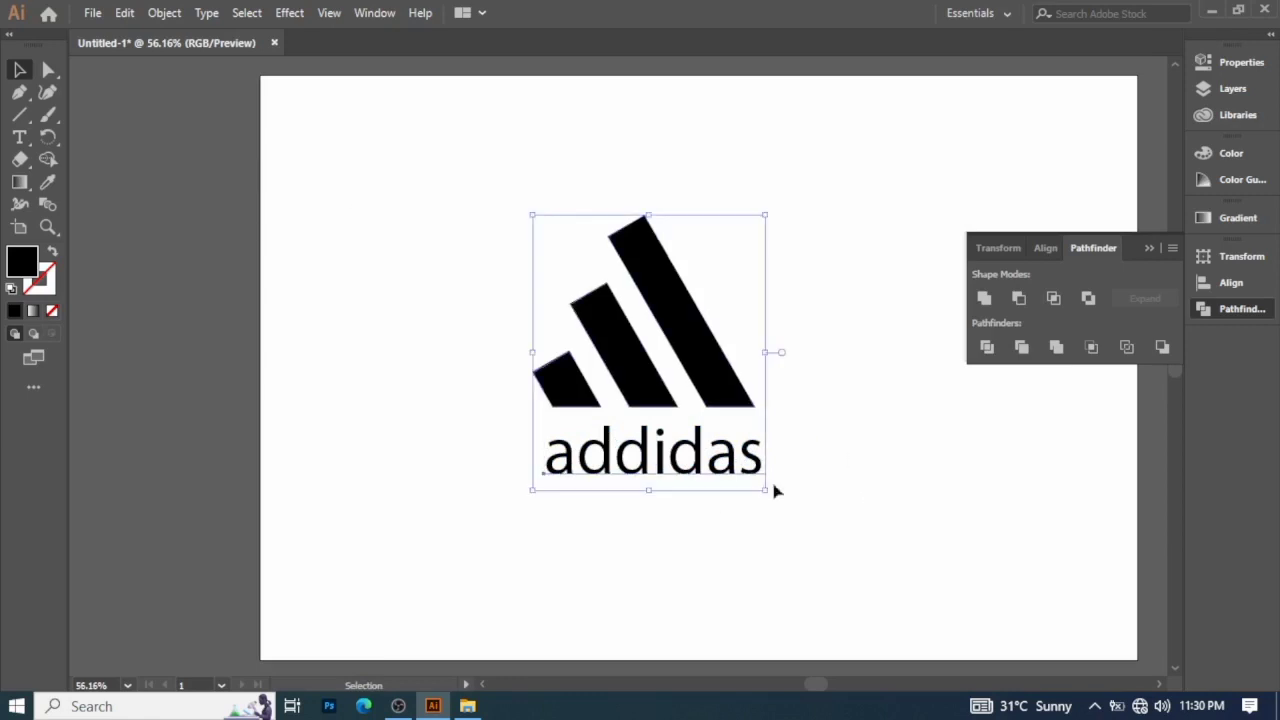
right_click(684, 333)
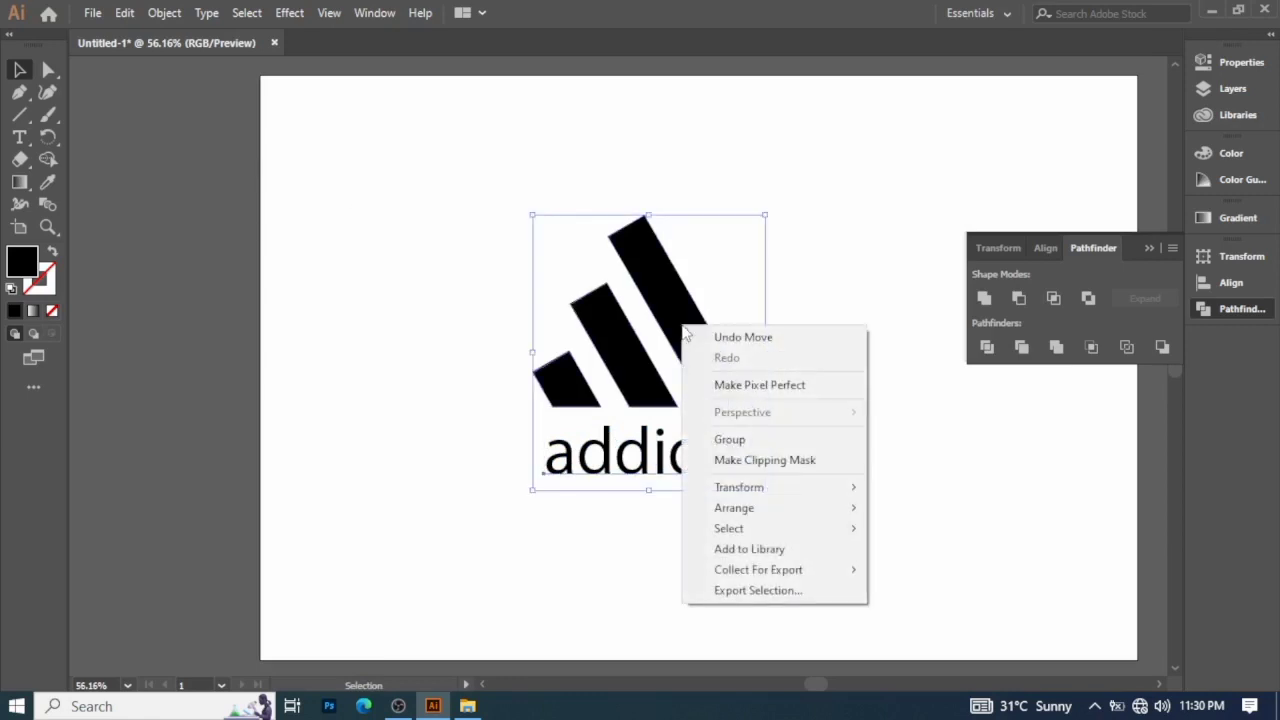
left_click(745, 441)
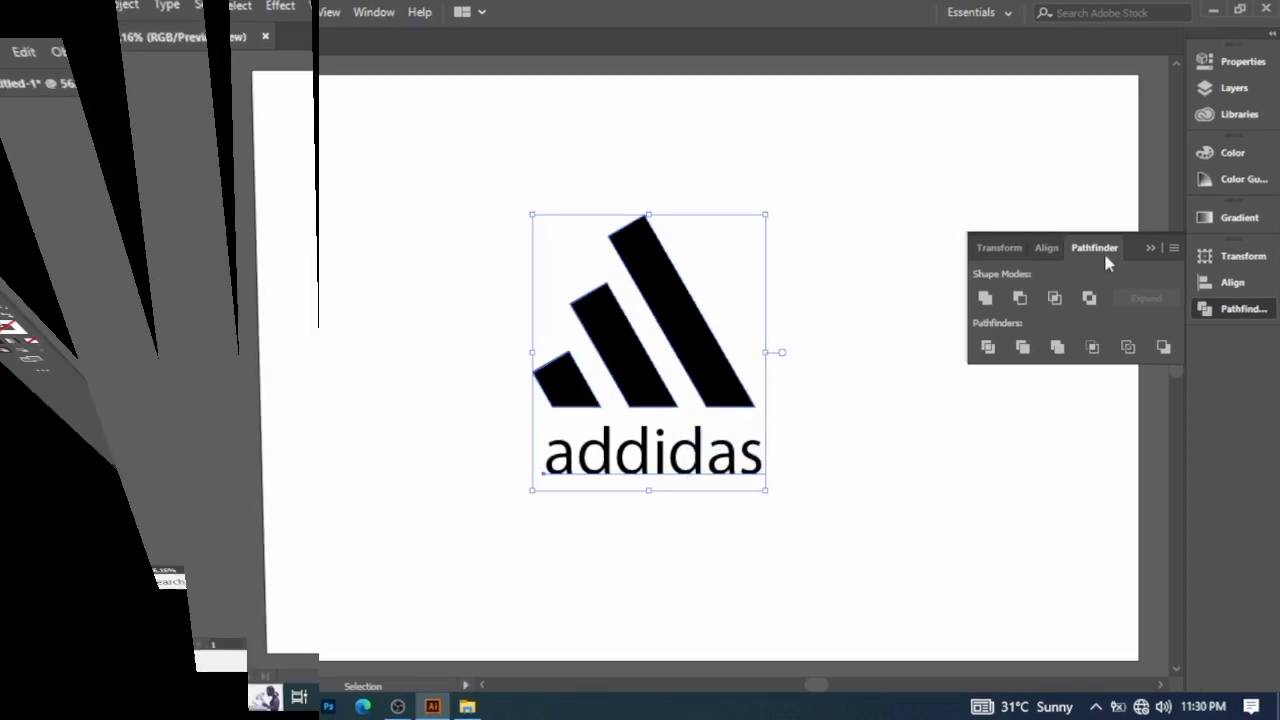